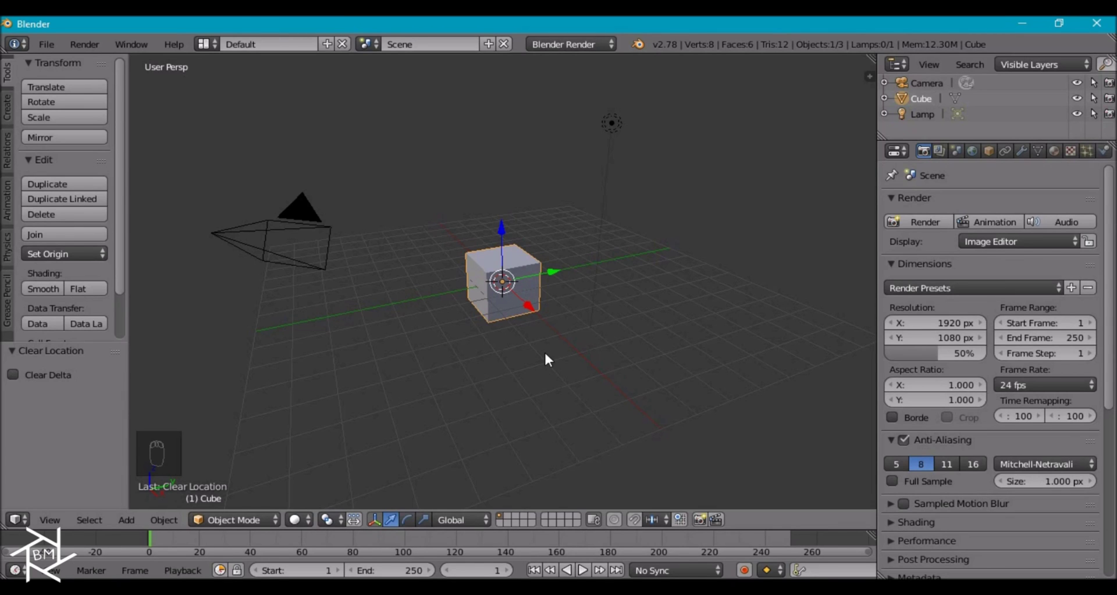
Switch to the media player showing the finished desert road video.
key(alt+Tab)
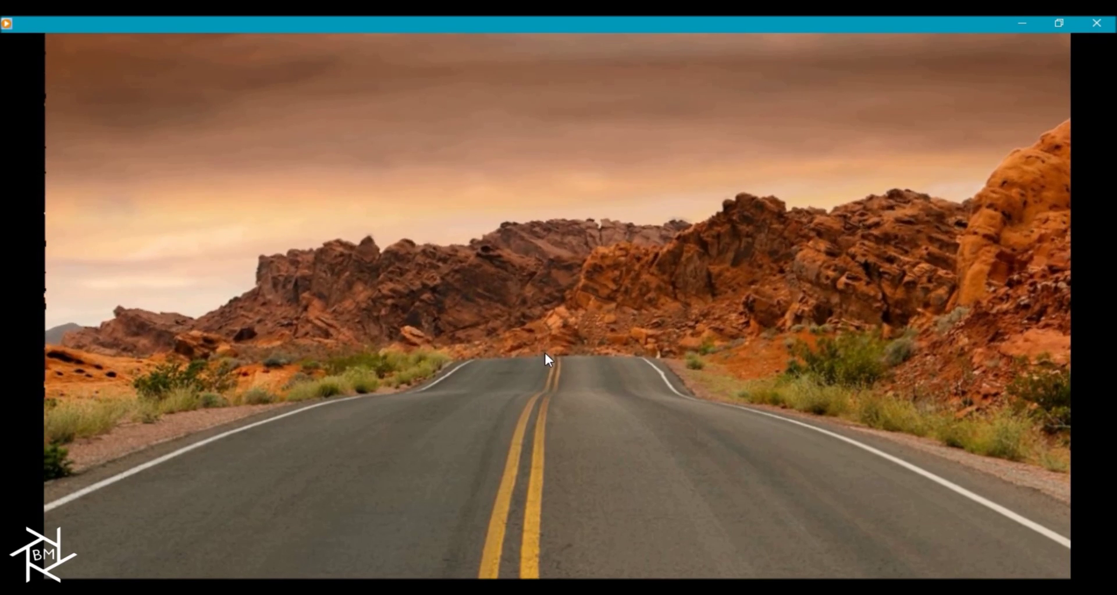
mouse_move(621, 320)
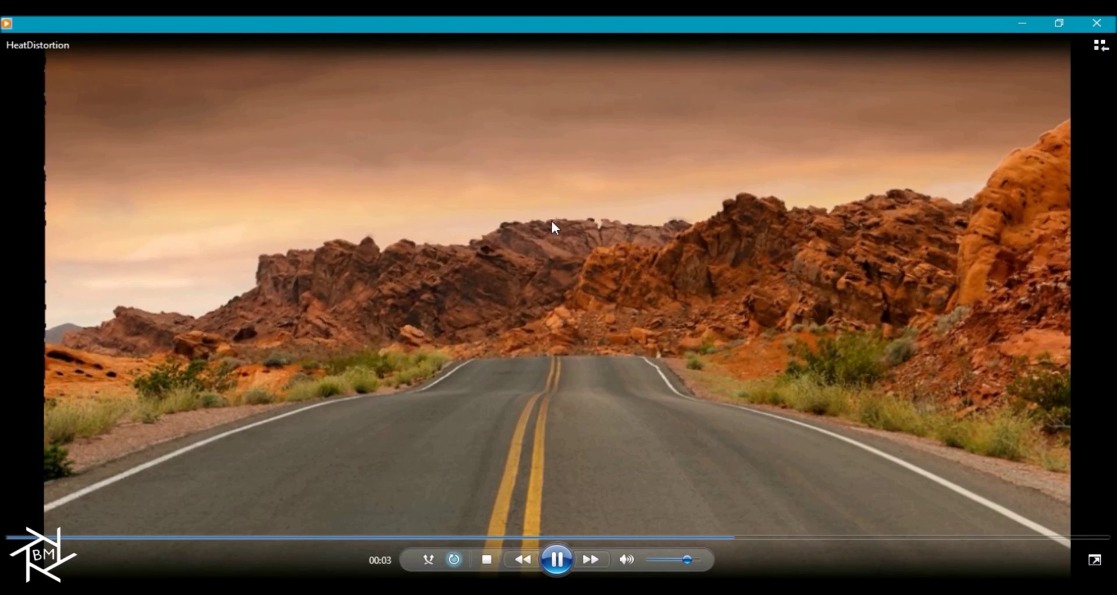
key(alt+Tab)
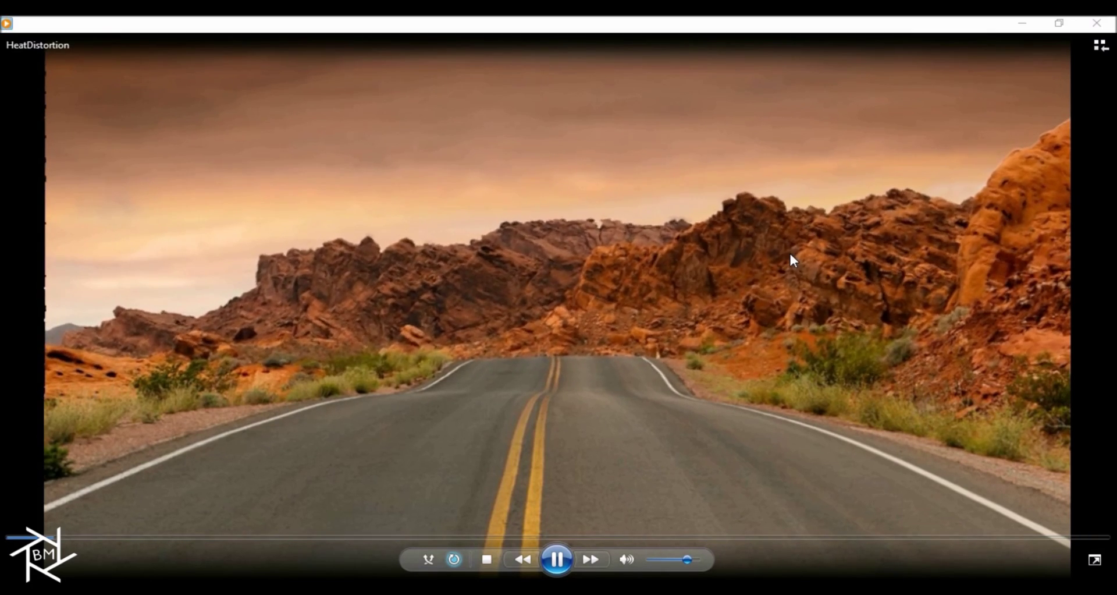
Delete the default cube and lamp, and set the render engine to Cycles.
click(618, 299)
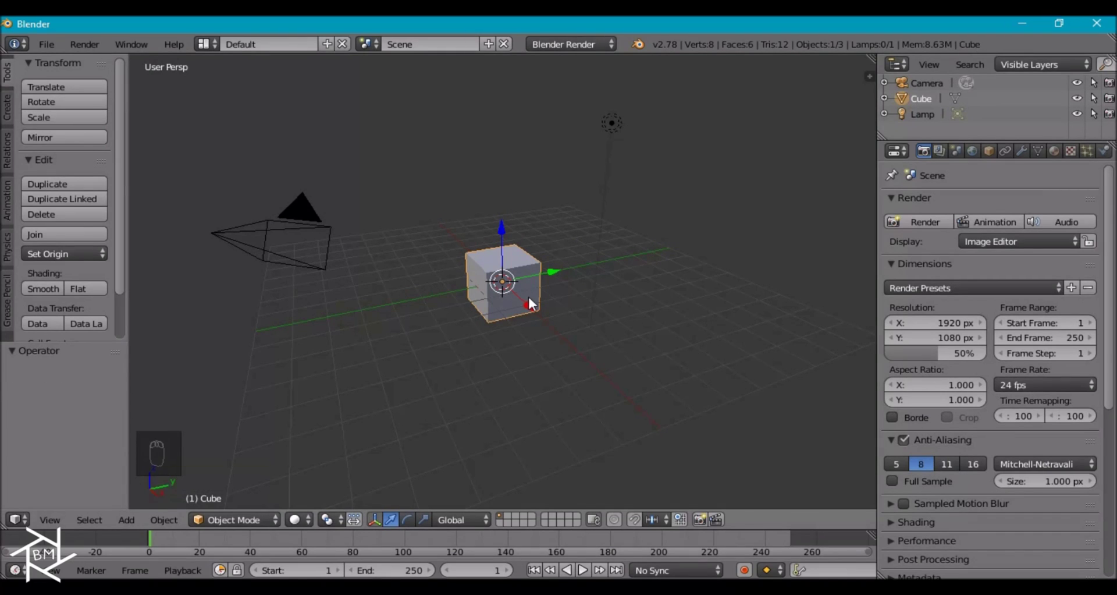
shift+right_click(608, 122)
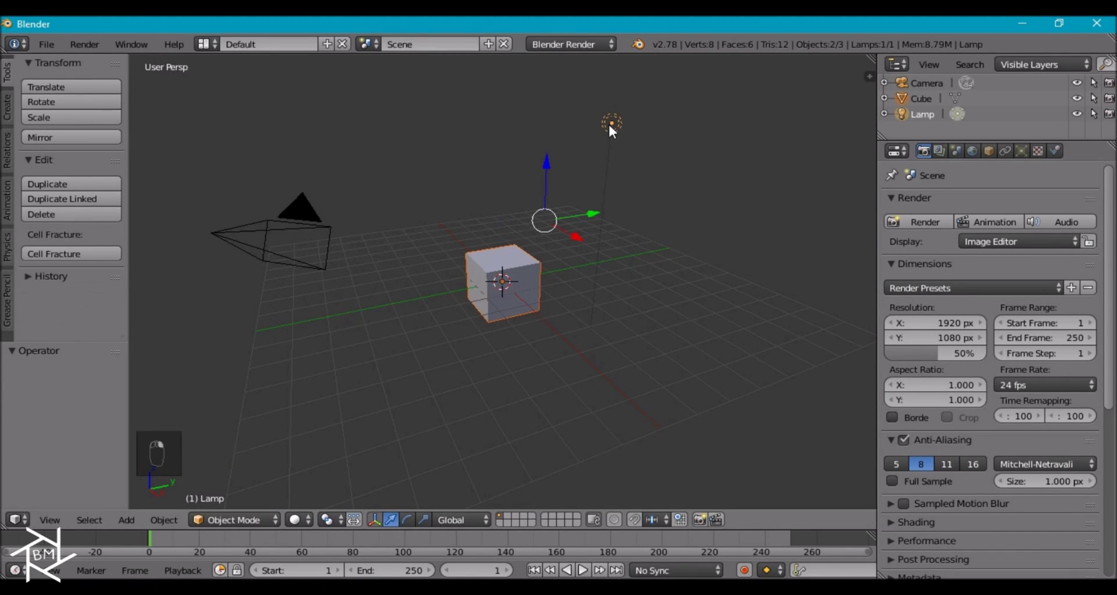
key(x)
click(609, 122)
click(582, 45)
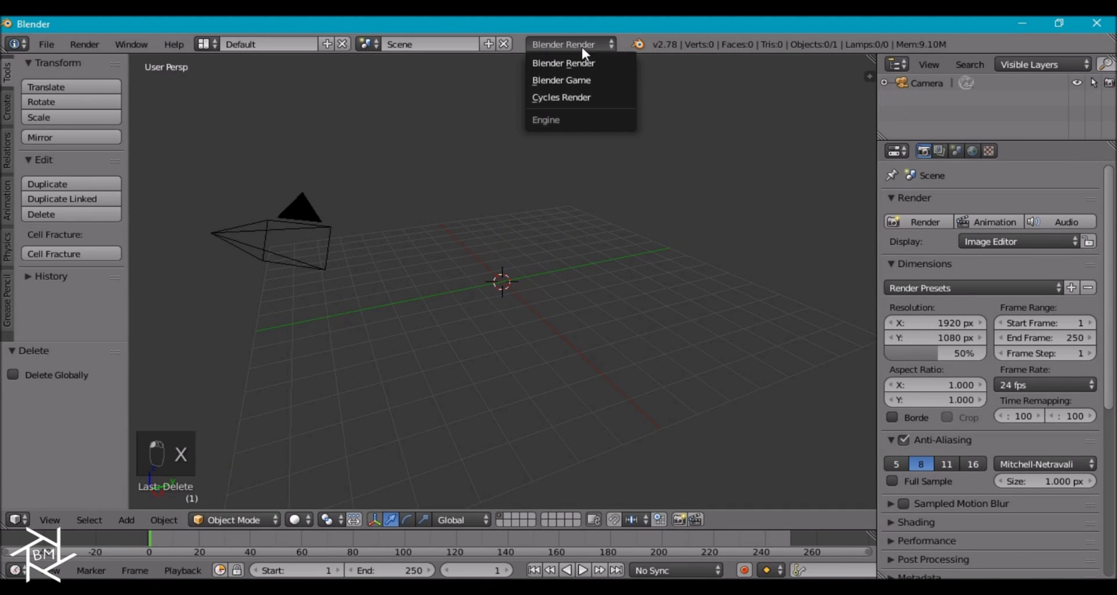
click(577, 93)
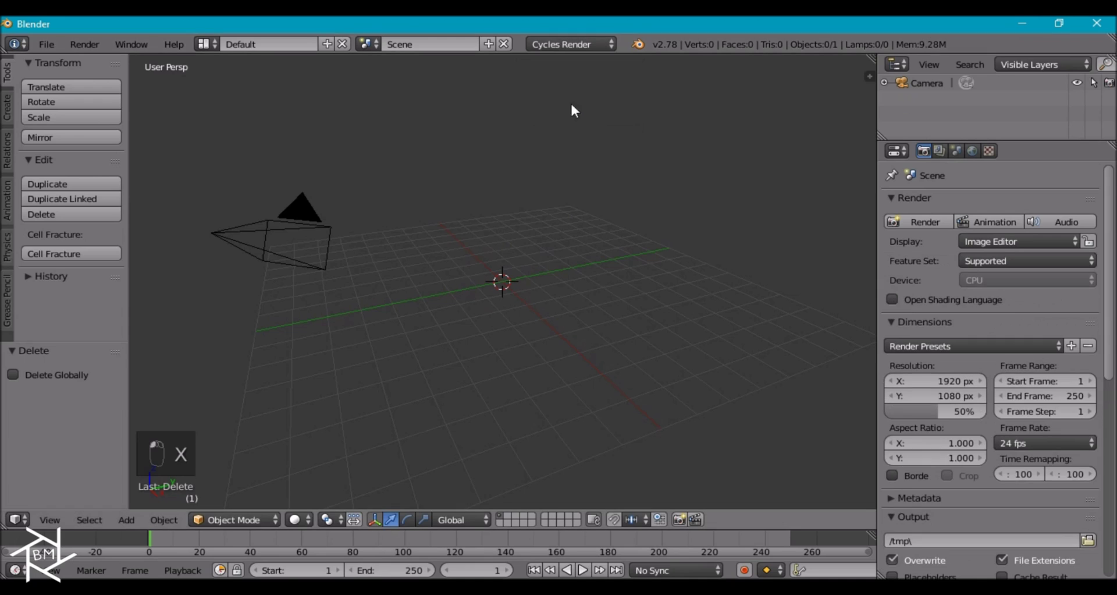
Reset the camera's location and rotation, then rotate it by -90° in a right orthographic view.
right_click(309, 224)
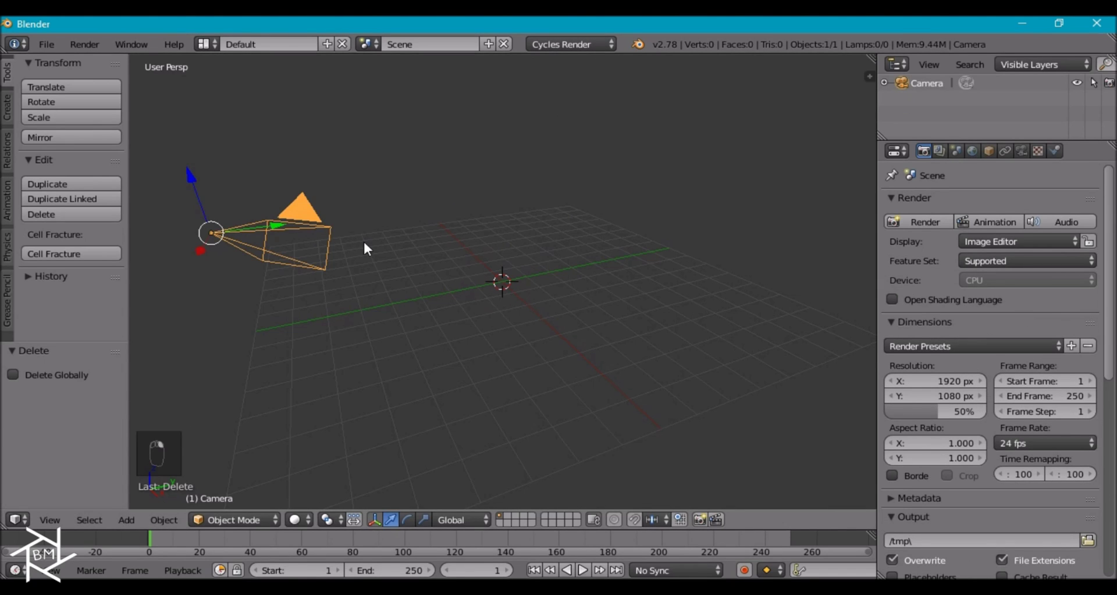
key(alt+g)
key(alt+r)
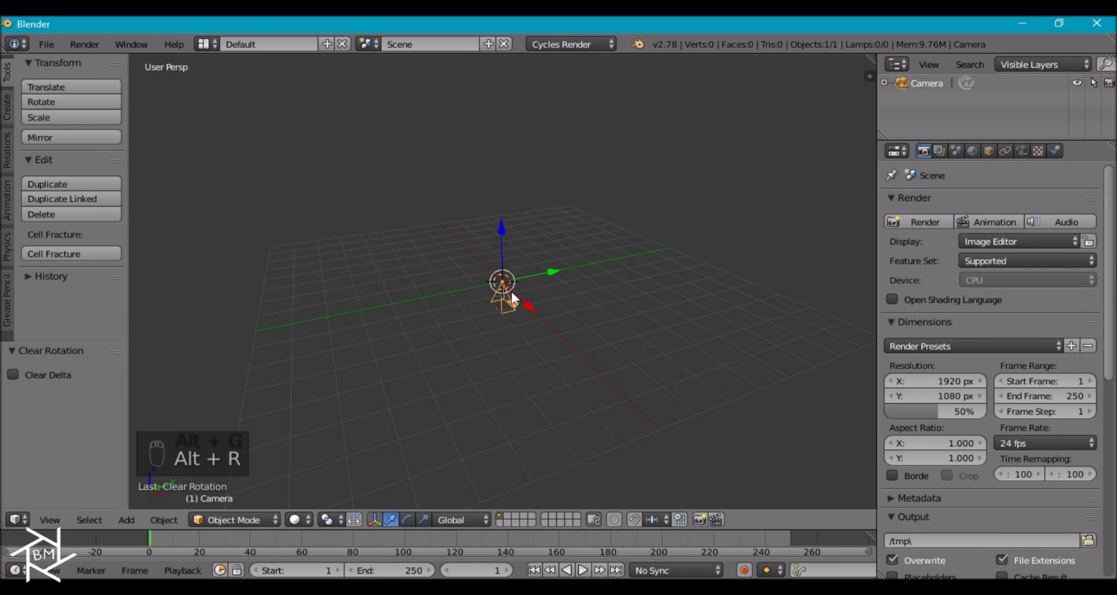
key(KP_3)
key(KP_5)
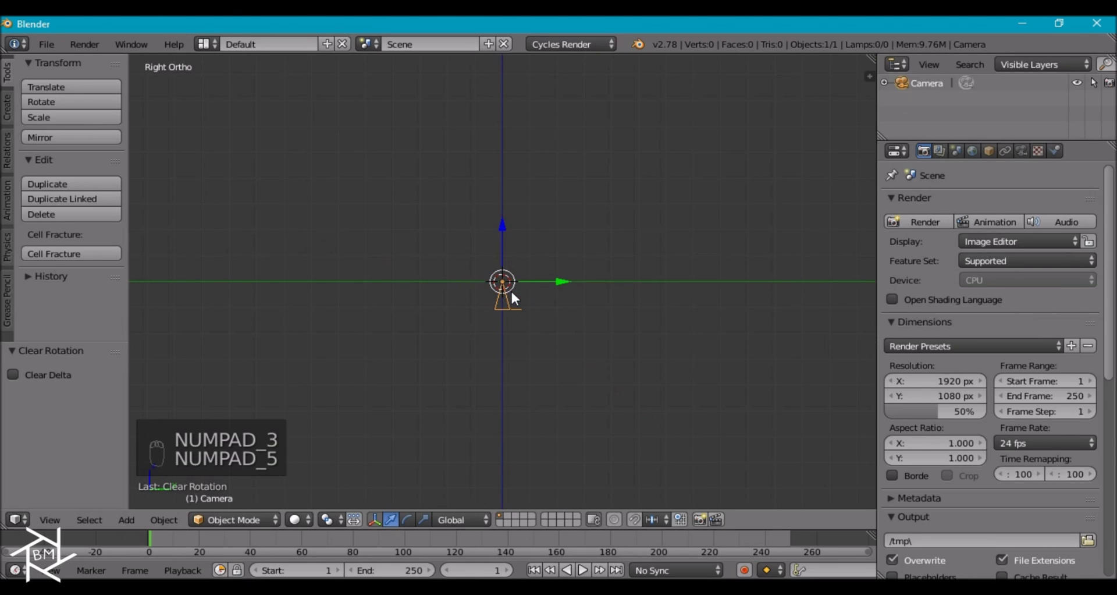
text(r)
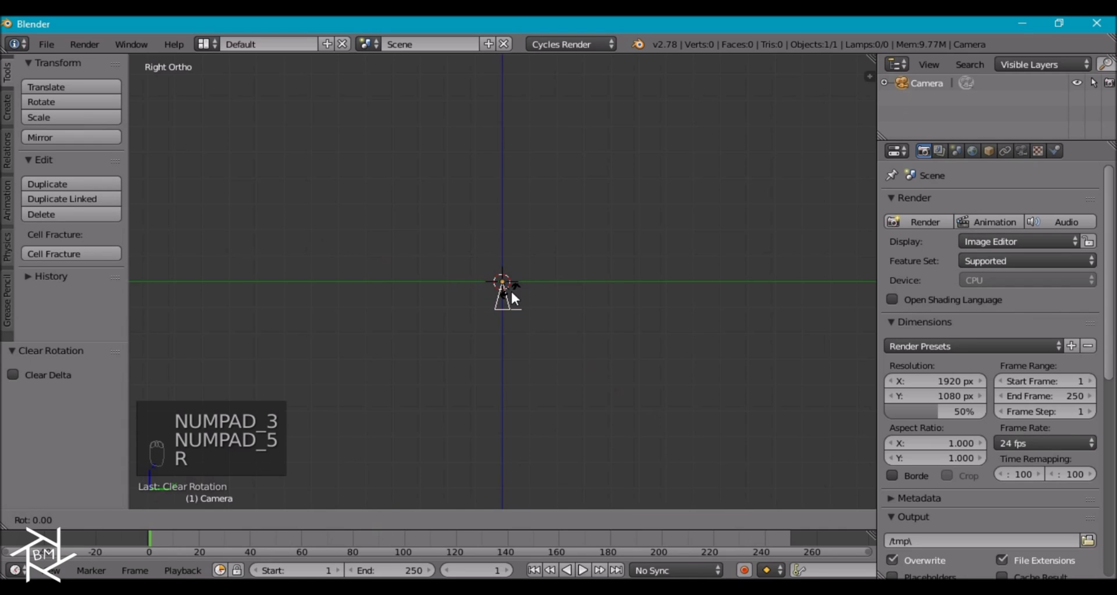
text(-90)
key(Return)
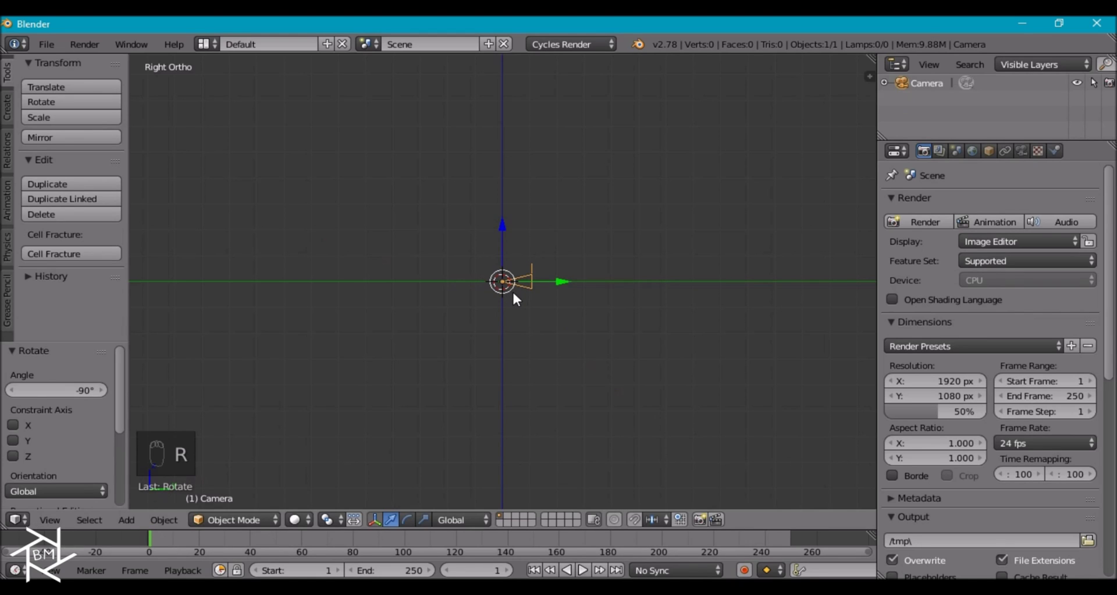
Move the camera to Y -10 and look through it.
key(g)
key(y)
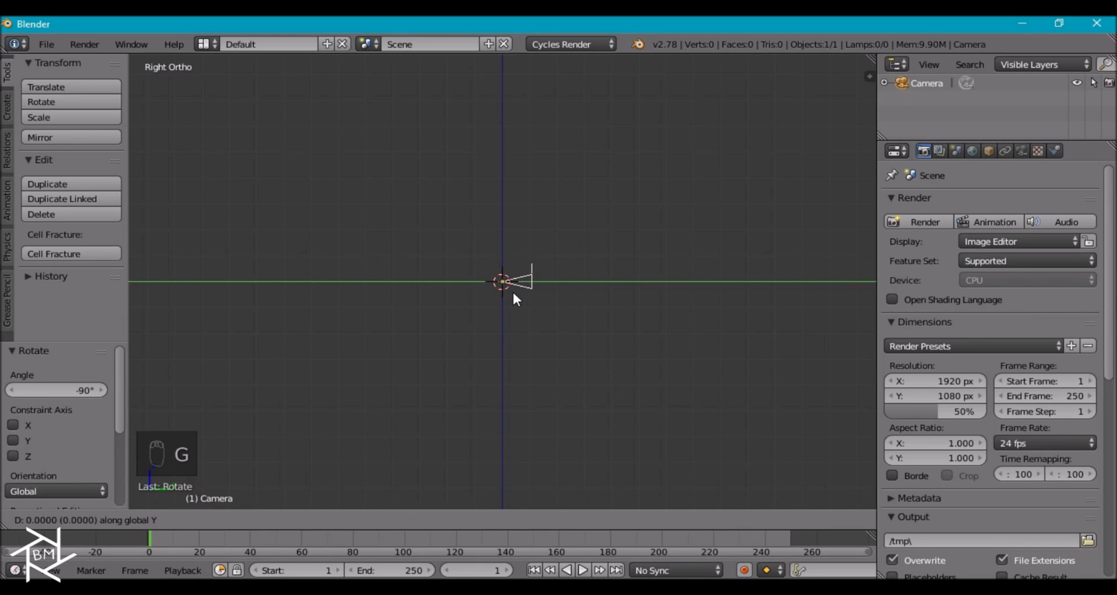
text(-10)
key(Return)
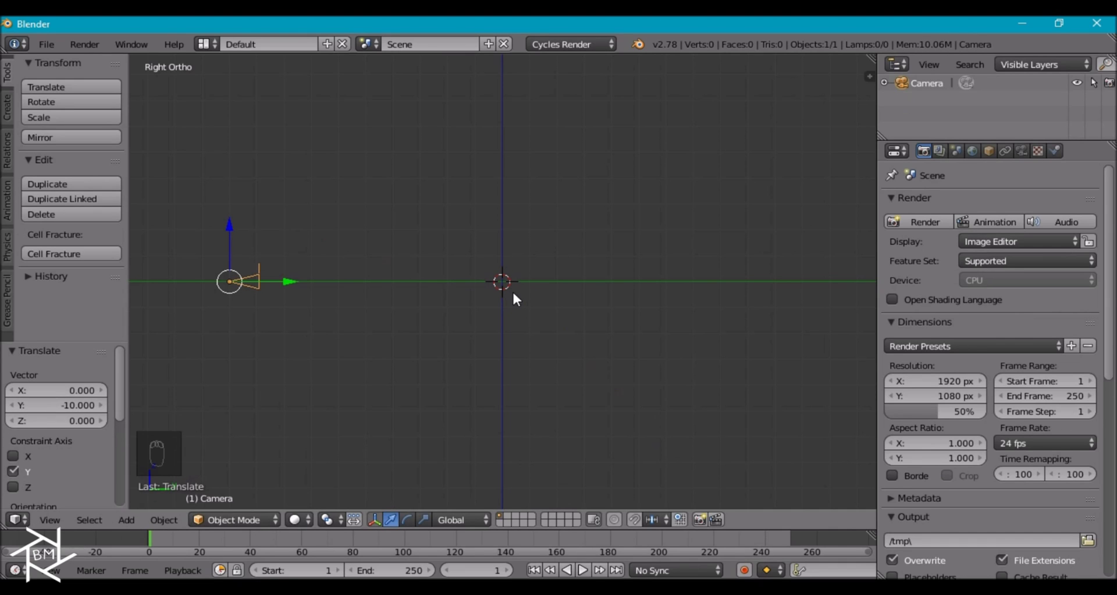
key(KP_0)
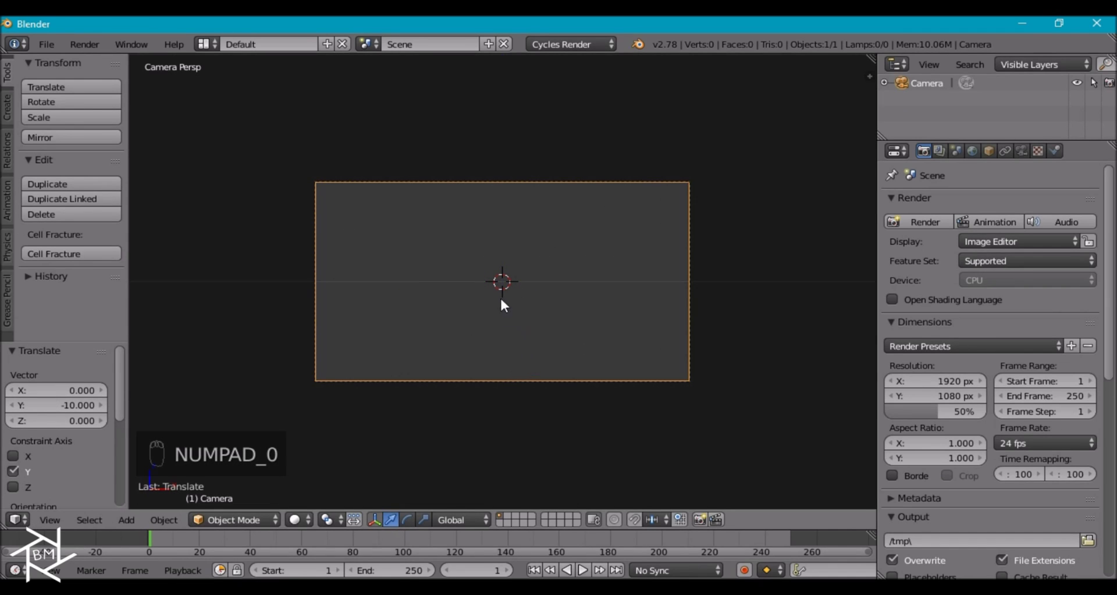
Add a plane and rotate it 90° on X so it stands upright facing the camera.
key(shift+a)
mouse_move(511, 298)
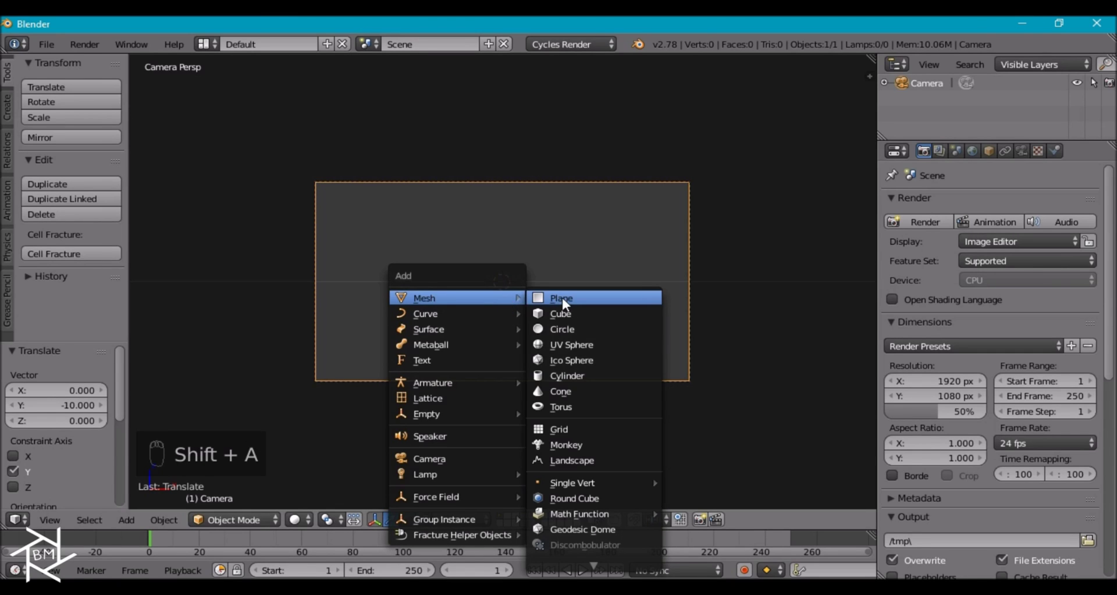
click(562, 298)
key(r)
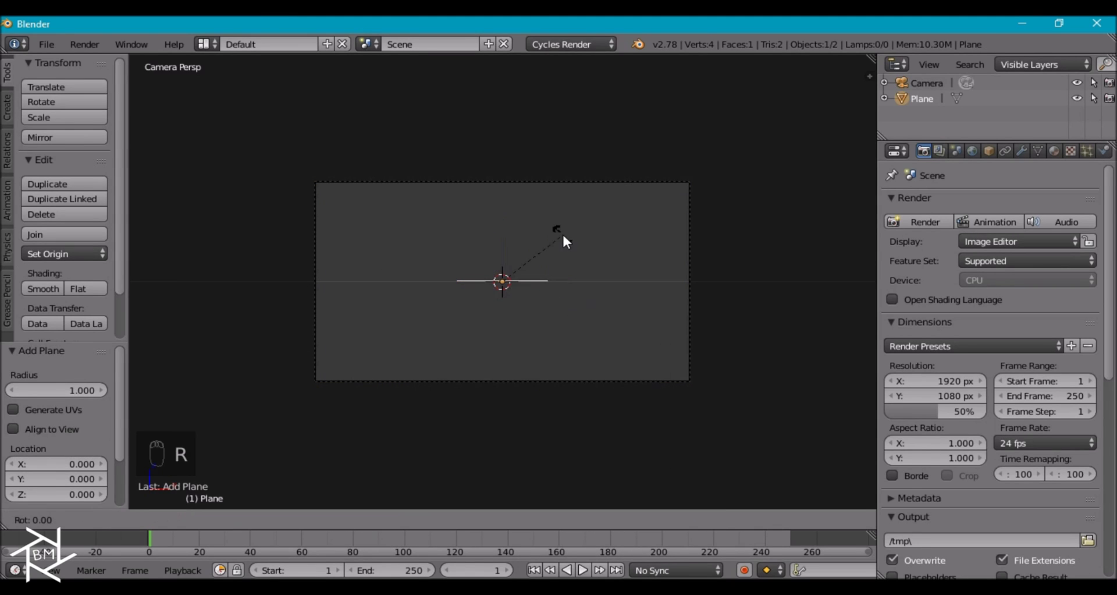
key(x)
key(9)
key(0)
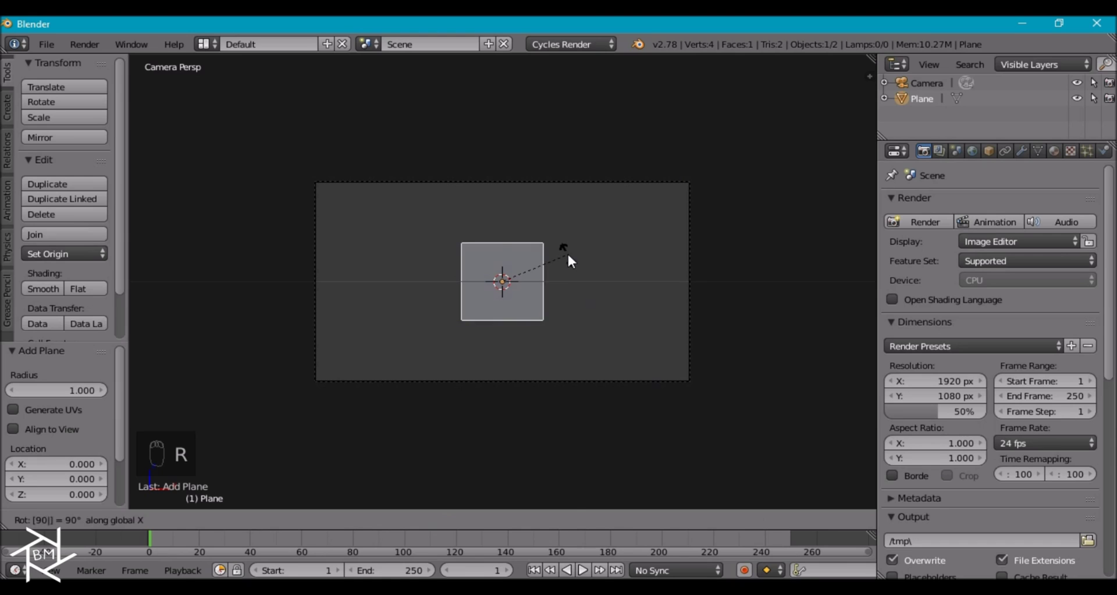
key(Return)
In Edit Mode, scale the plane 2.631 overall, then 1.754 on X, to fill the camera frame.
key(Tab)
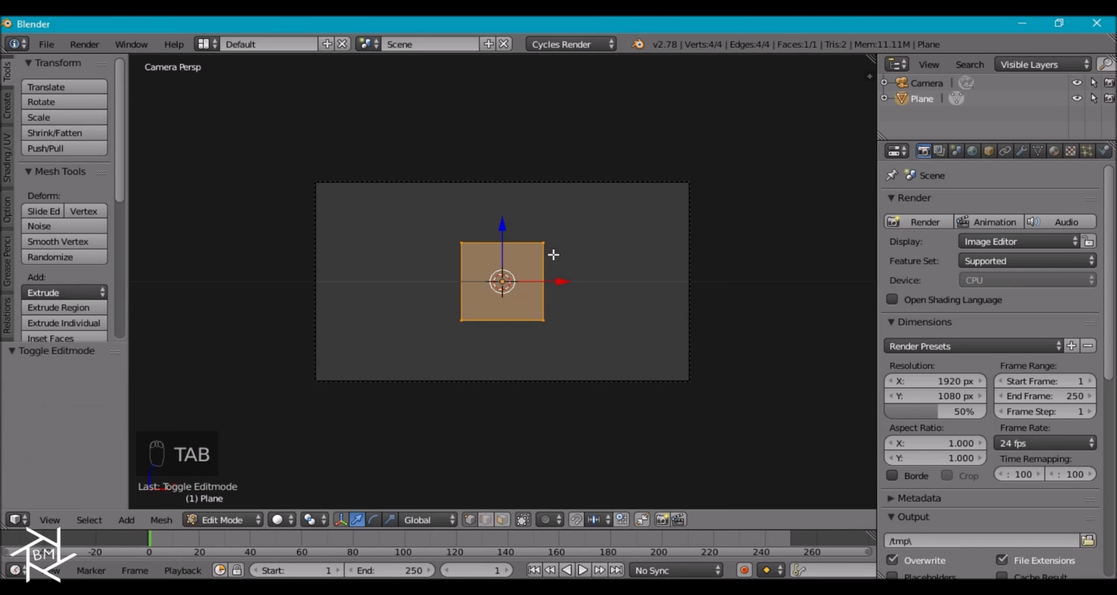
key(s)
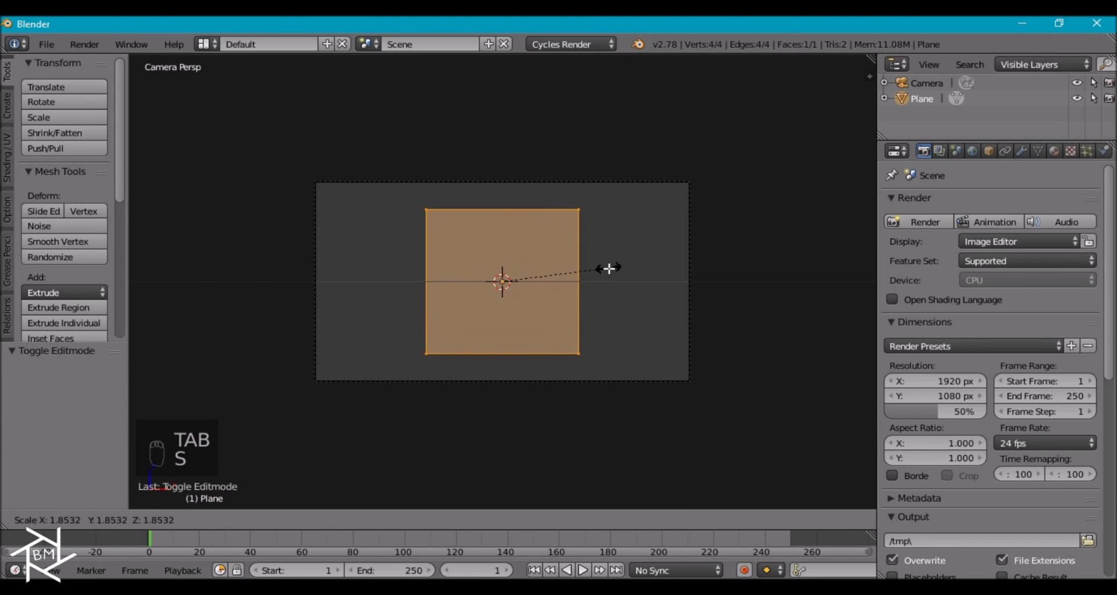
click(654, 283)
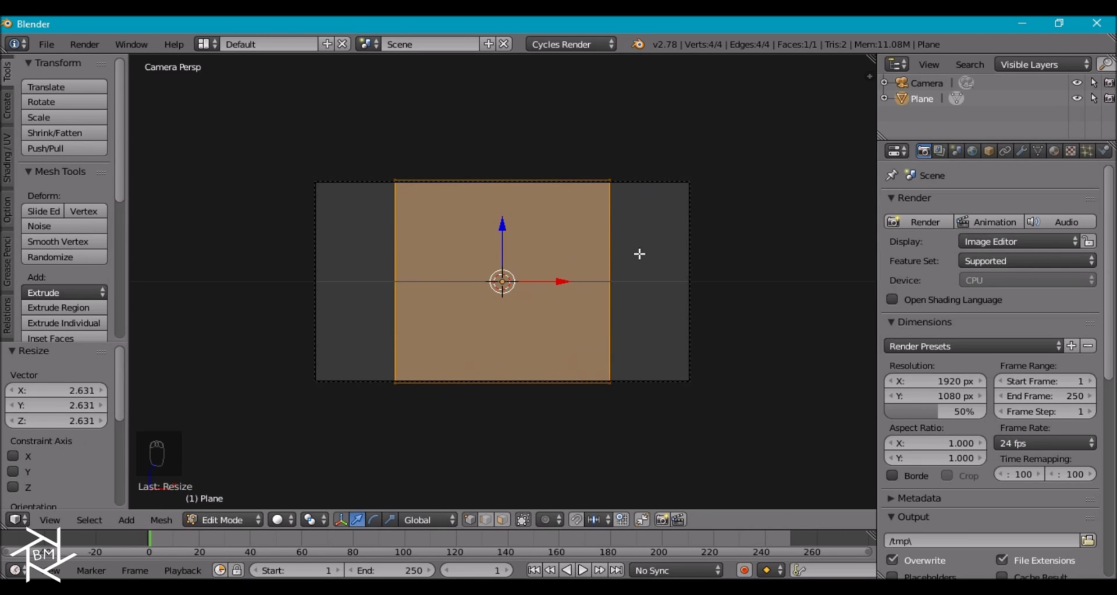
key(s)
key(x)
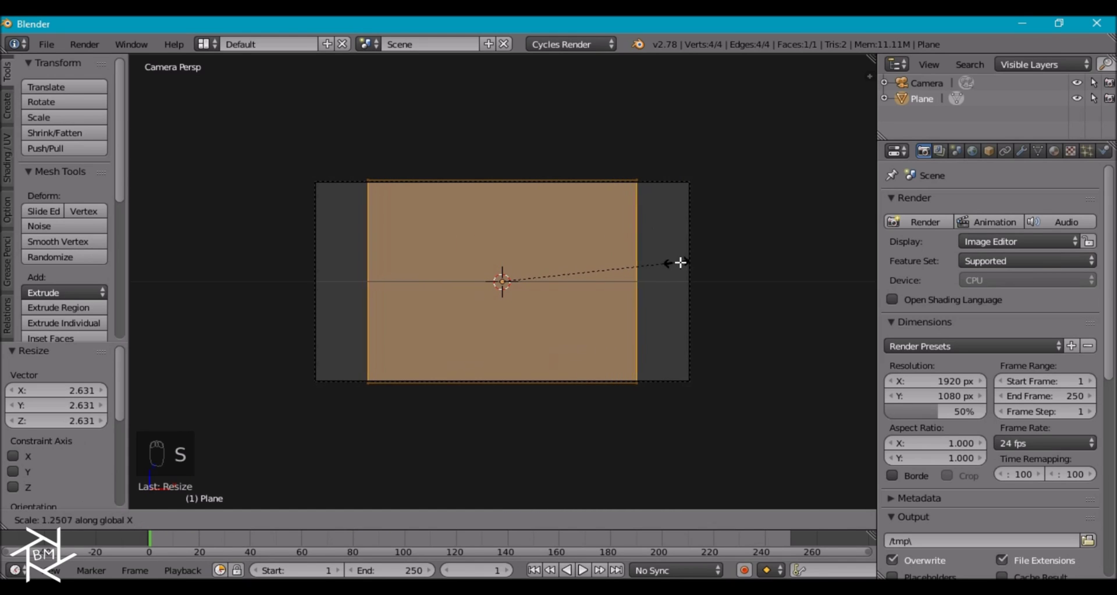
click(747, 275)
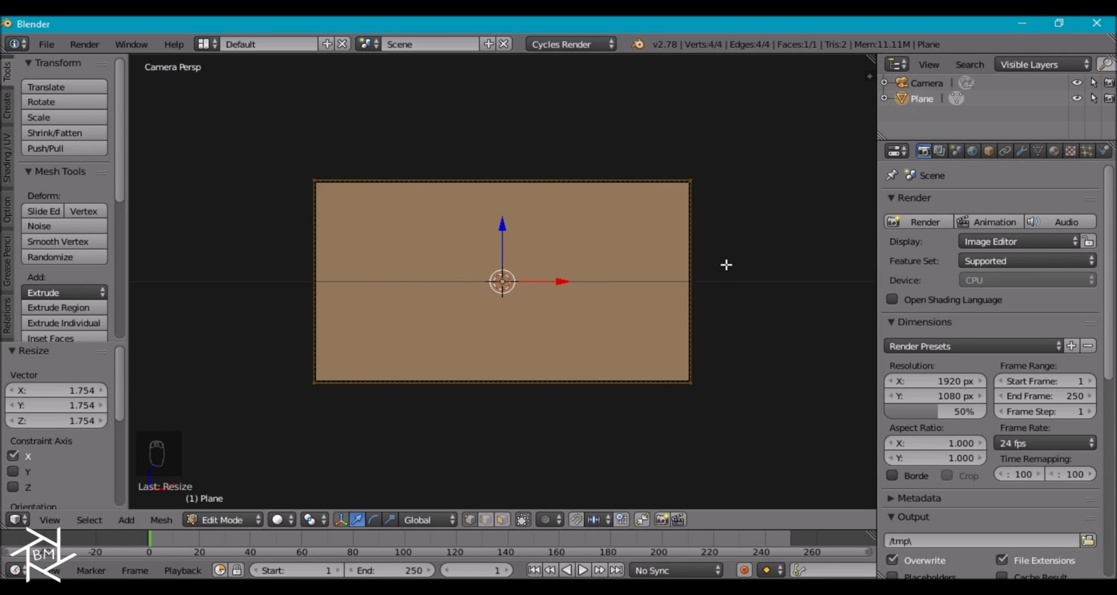
key(Tab)
Split the 3D view, make the right area a node editor, and create a new plane material.
drag(3, 521, 508, 519)
click(531, 518)
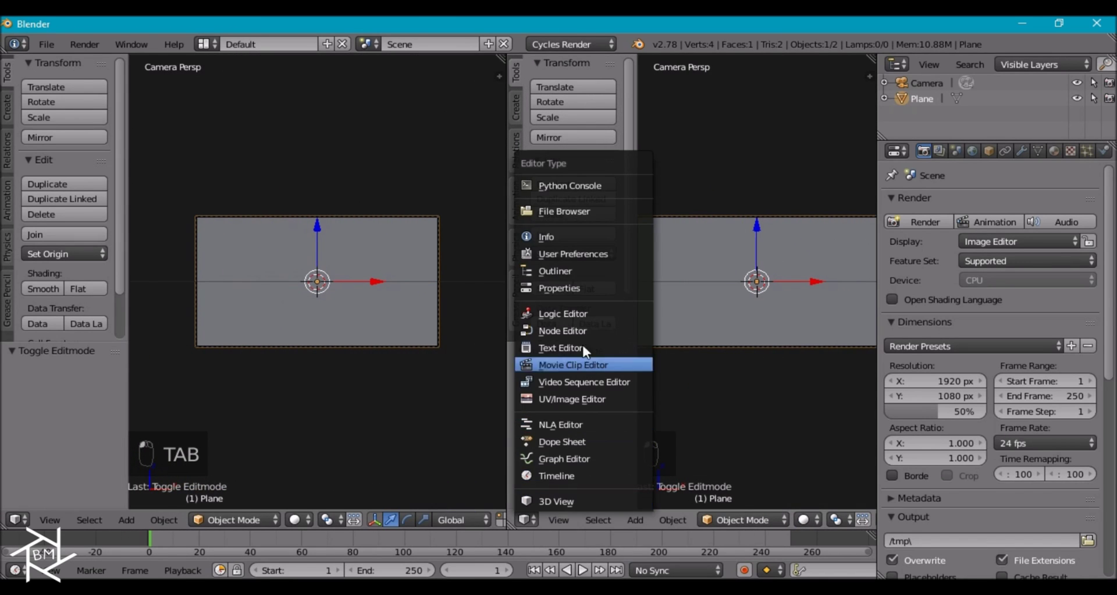
click(571, 330)
click(831, 519)
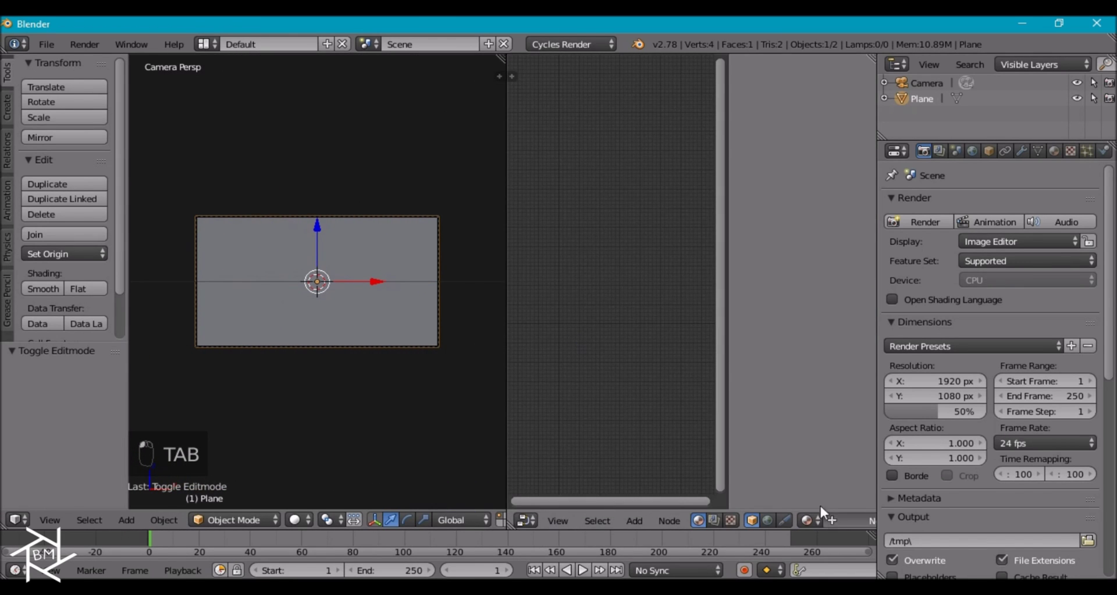
key(n)
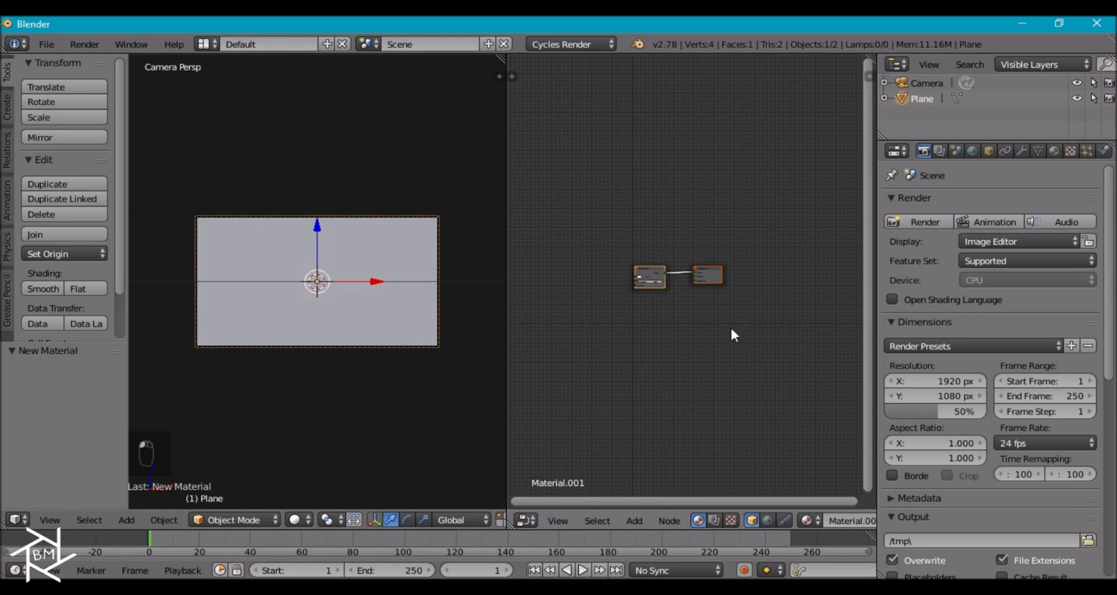
Replace the Diffuse BSDF with an Emission node linked to the Material Output's Surface.
middle_drag(643, 368, 704, 364)
scroll(693, 361, up, 3)
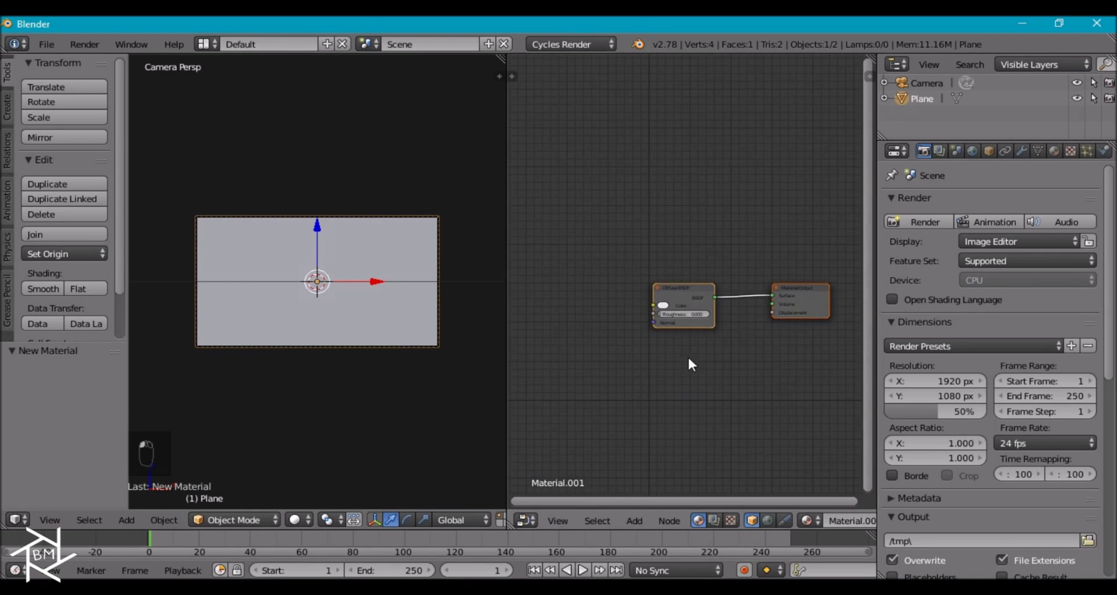
click(685, 294)
key(x)
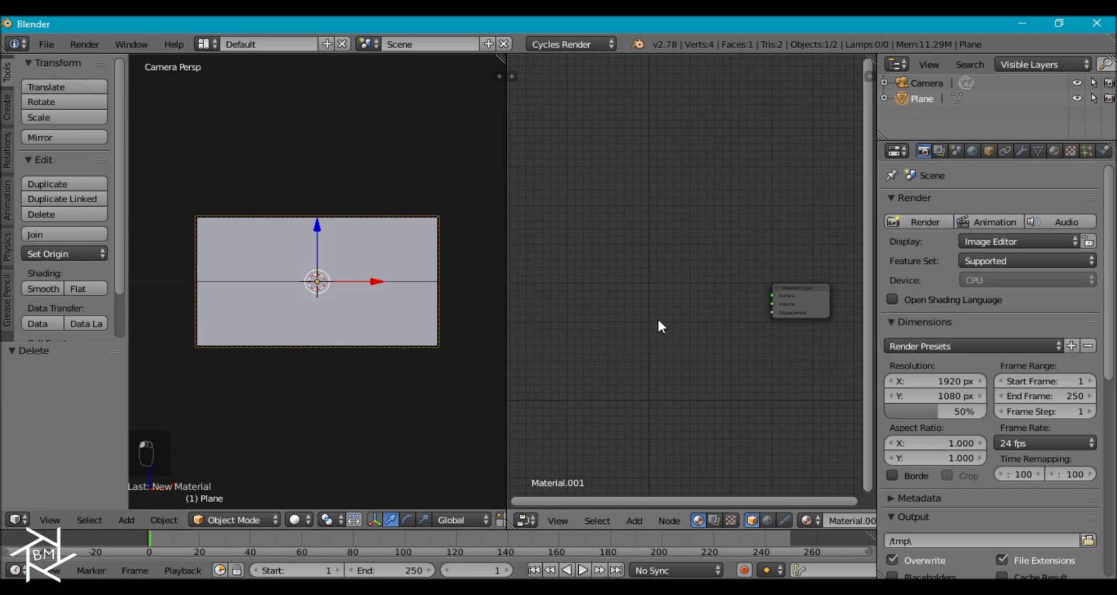
key(shift+a)
mouse_move(631, 371)
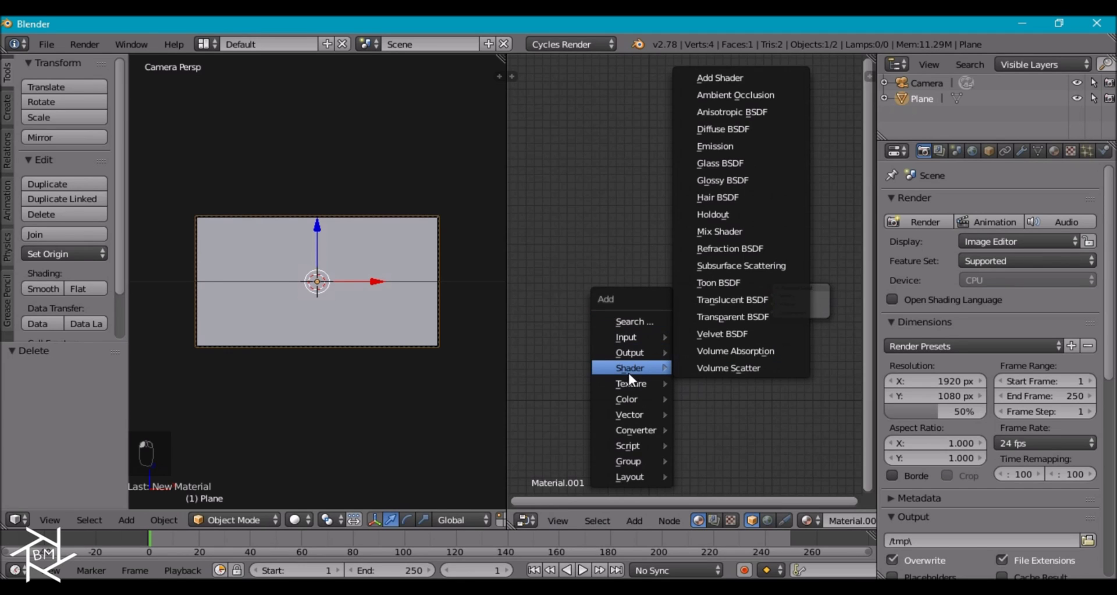
click(723, 144)
click(623, 309)
drag(688, 307, 769, 296)
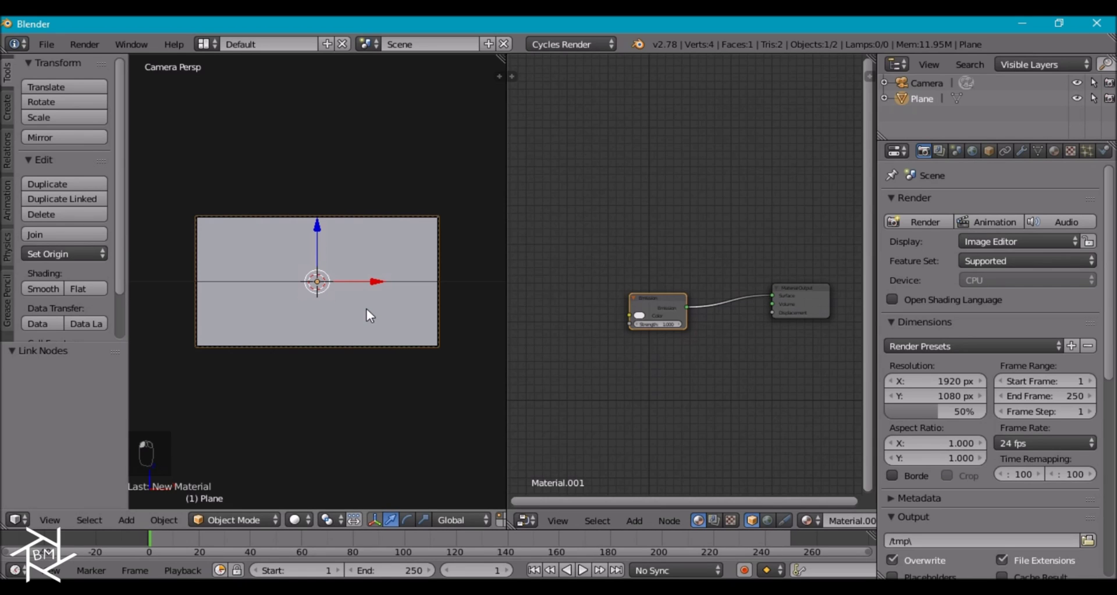
Preview in rendered shading and link a Noise Texture's Fac output into the Emission colour.
key(shift+z)
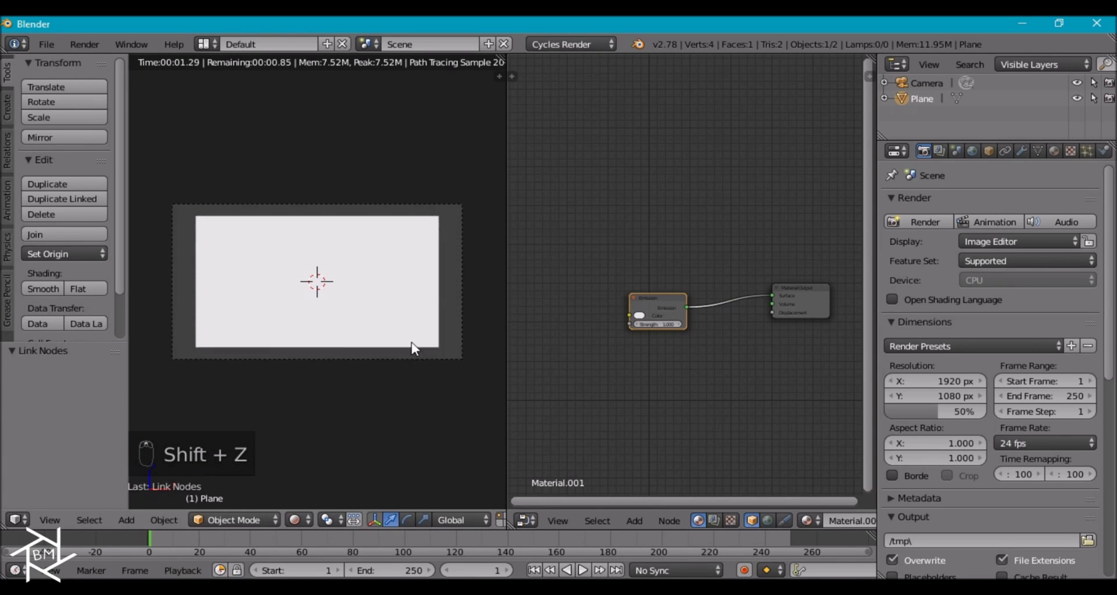
middle_drag(632, 355, 719, 354)
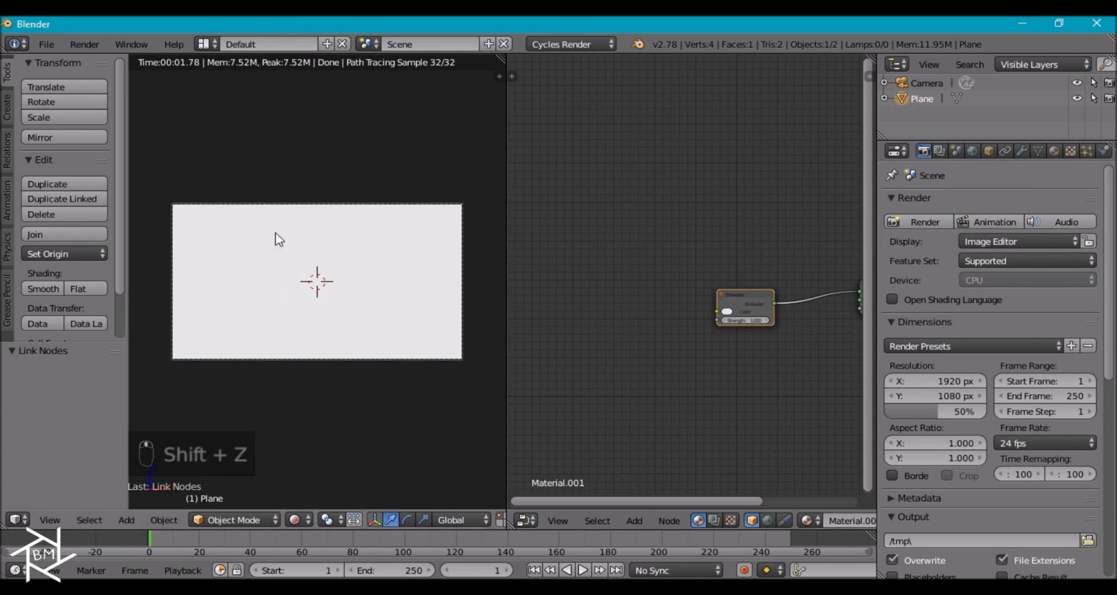
key(shift+a)
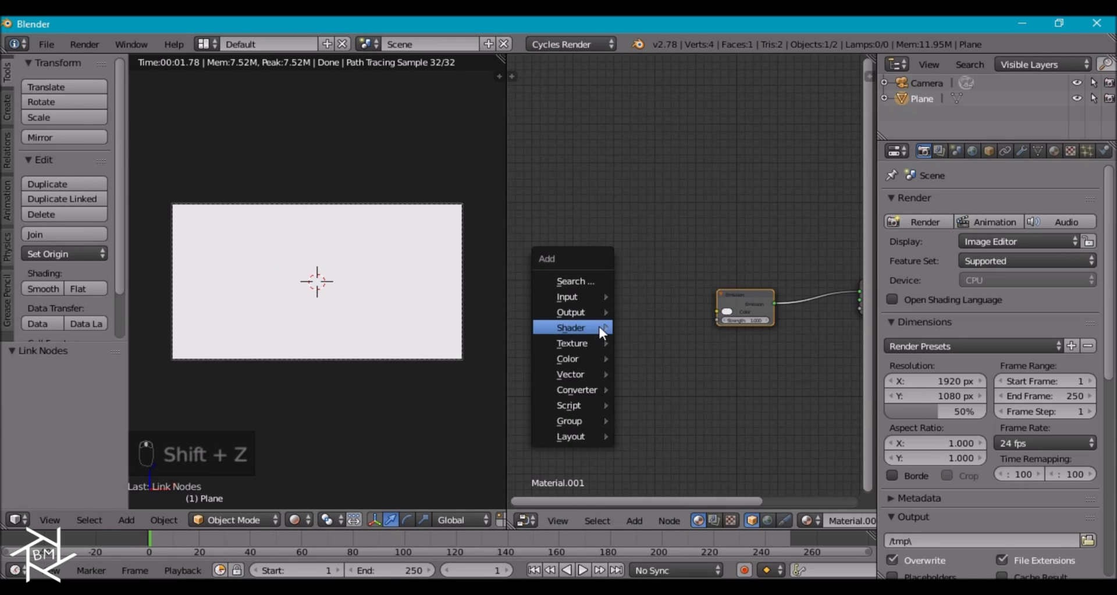
mouse_move(579, 343)
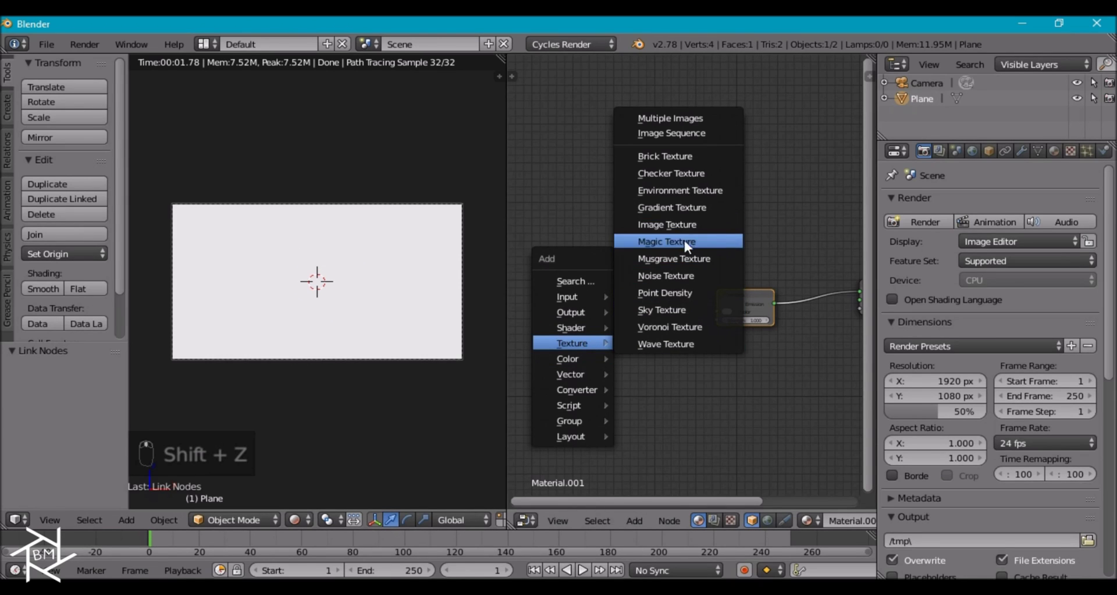
click(675, 276)
click(541, 289)
drag(593, 303, 718, 311)
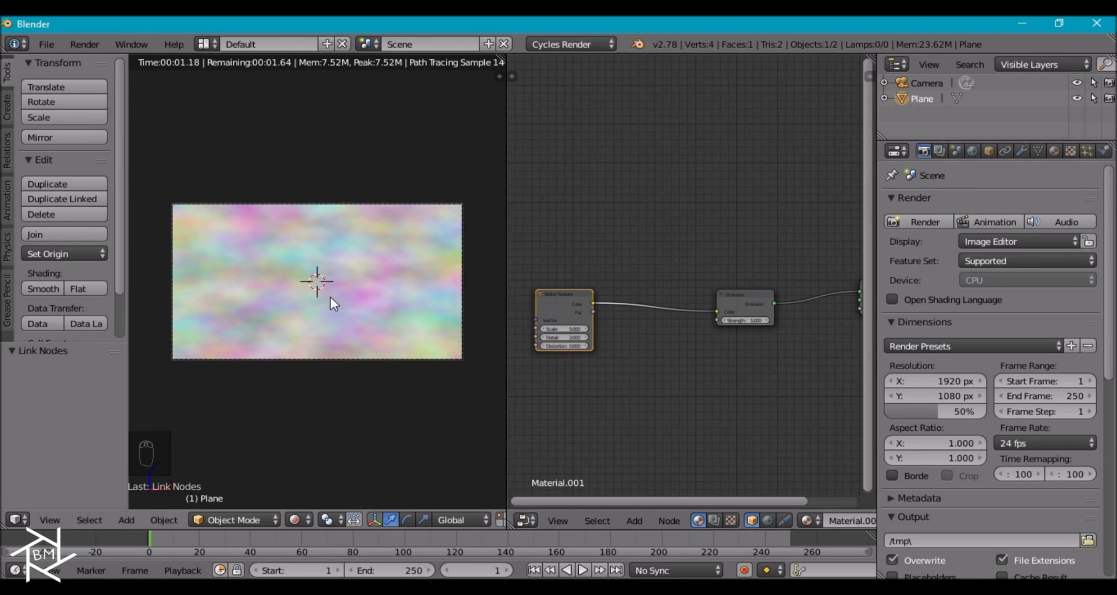
scroll(321, 280, up, 1)
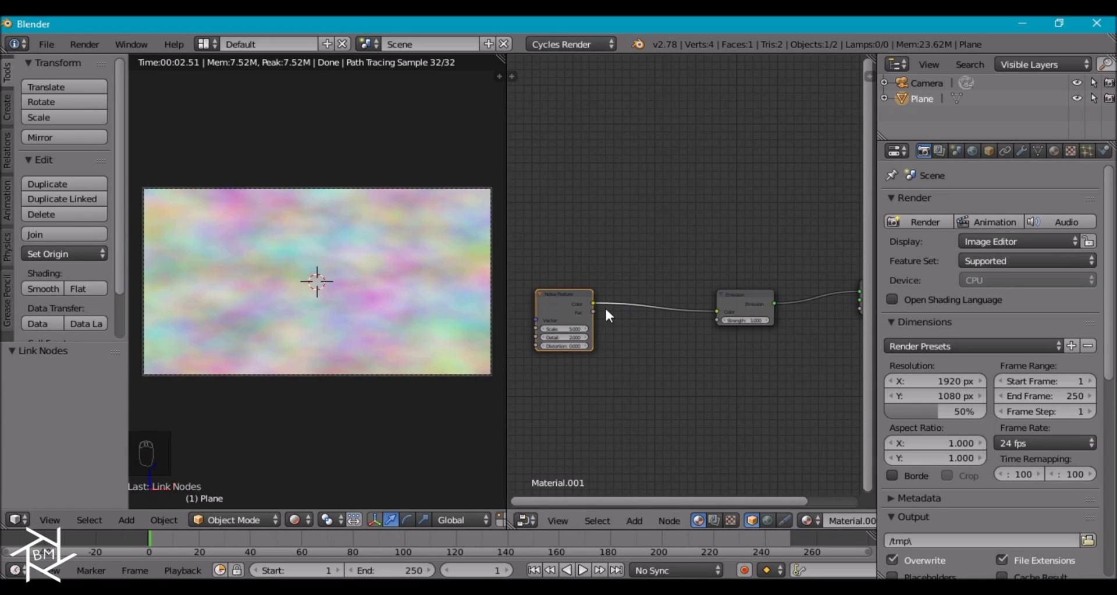
drag(593, 313, 717, 311)
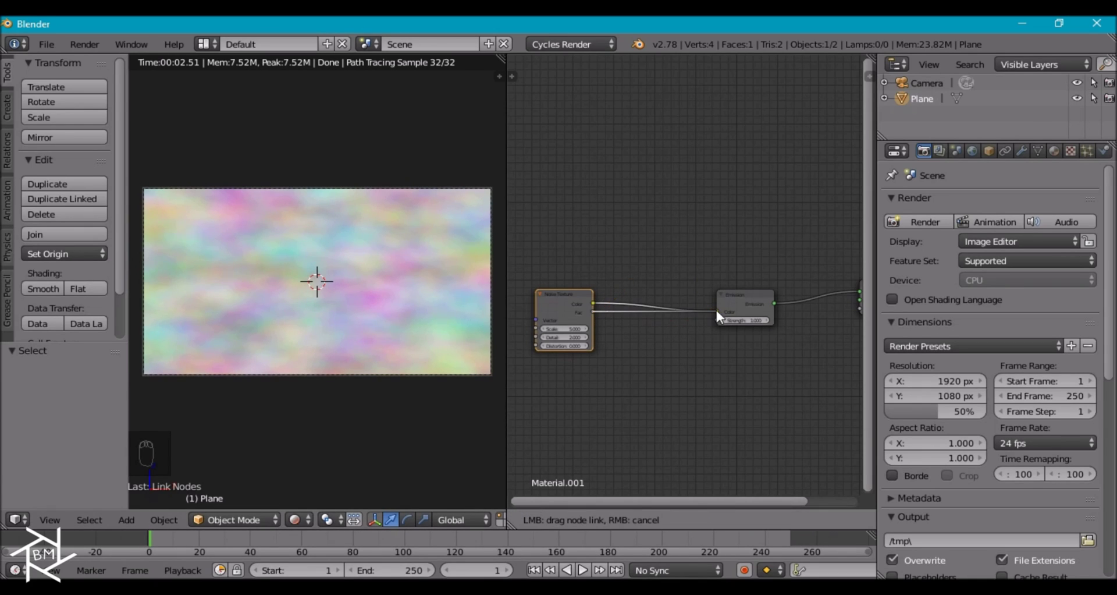
middle_drag(646, 399, 754, 389)
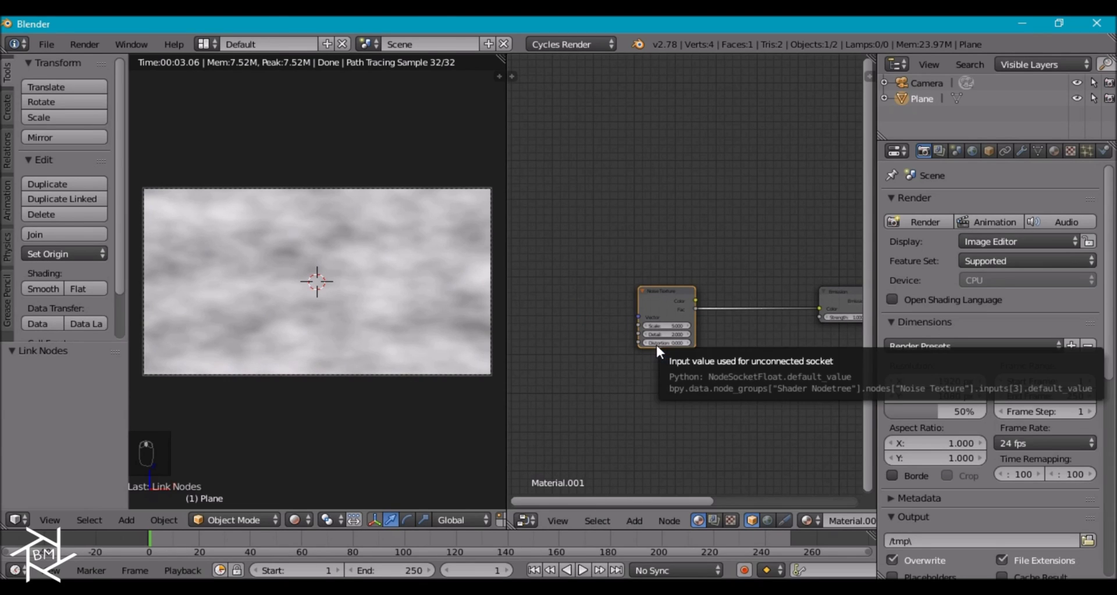
Add Texture Coordinate and Mapping nodes to the noise, using Object coordinates.
middle_drag(643, 392, 721, 385)
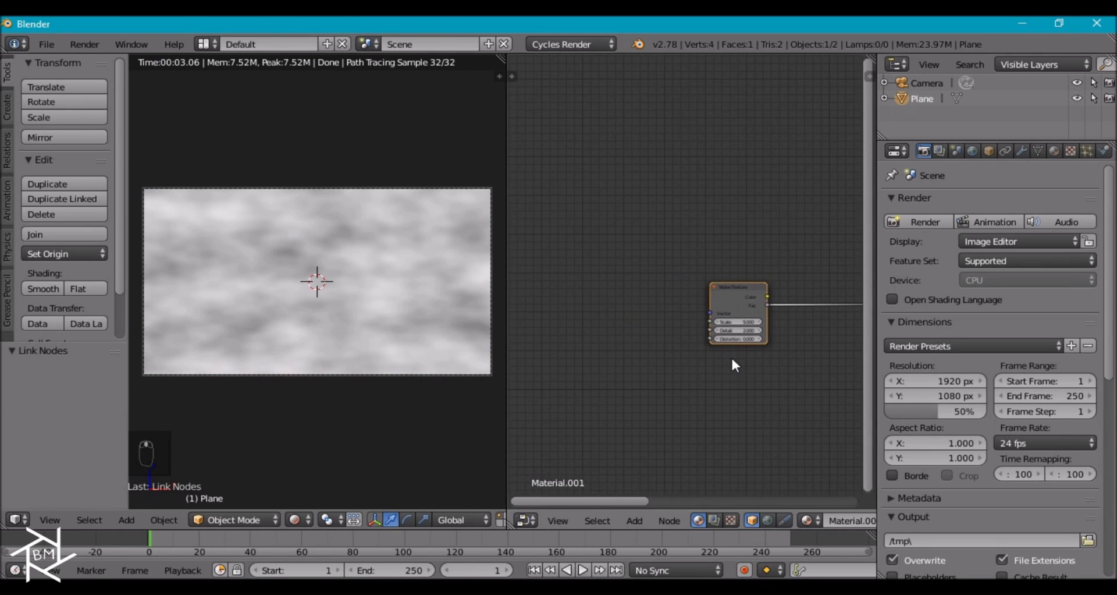
key(ctrl+t)
middle_drag(550, 315, 606, 313)
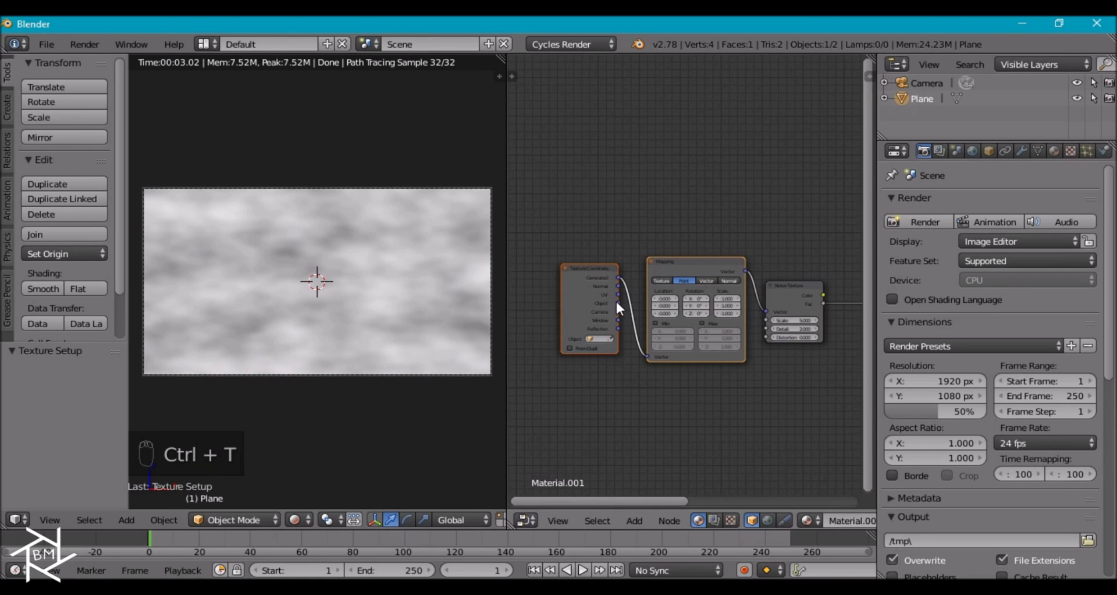
drag(618, 302, 647, 356)
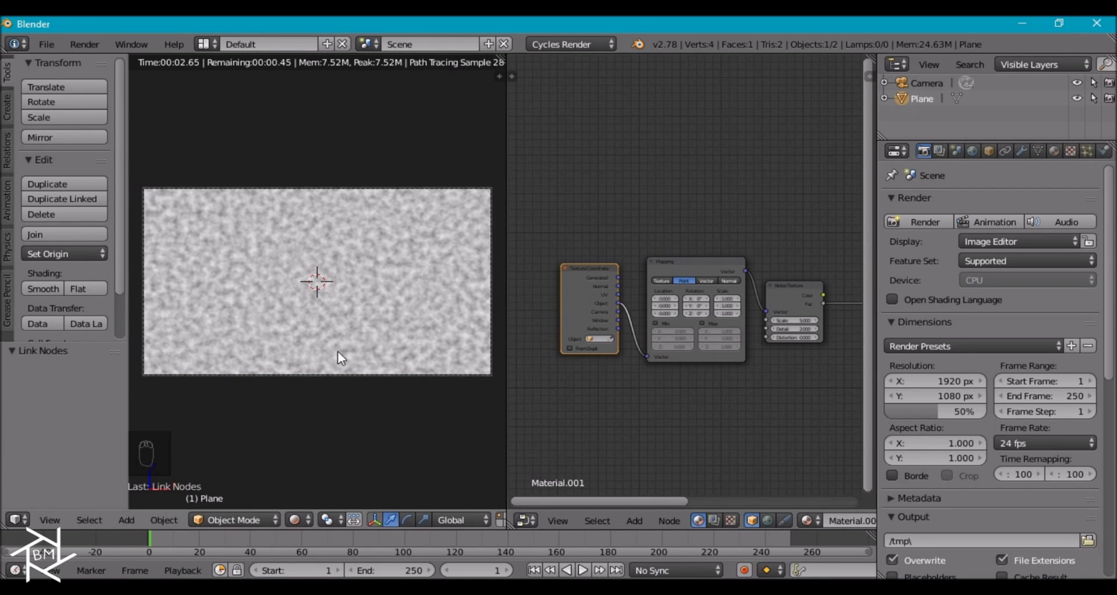
Set the noise Scale to 10 and zoom in on the rendered plane.
key(Home)
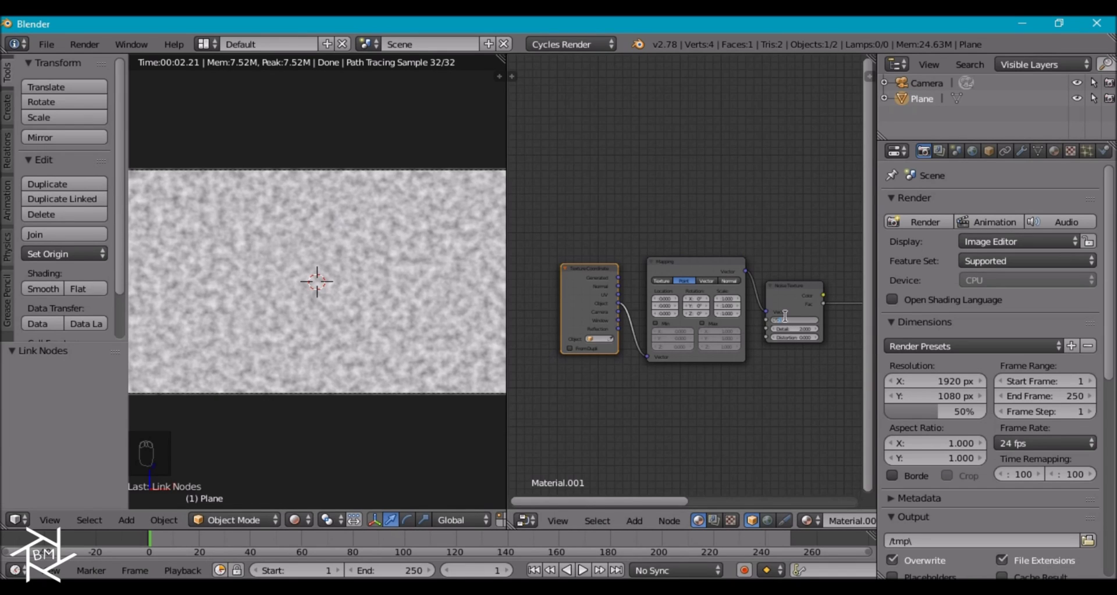
key(Return)
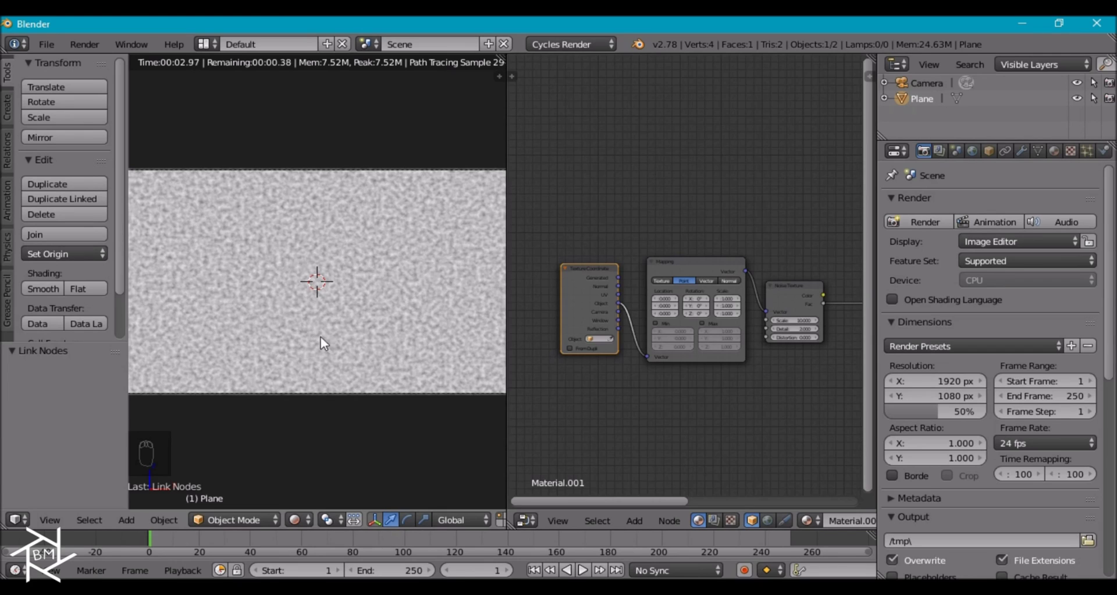
shift+middle_drag(324, 343, 399, 379)
scroll(369, 365, up, 1)
scroll(314, 250, up, 2)
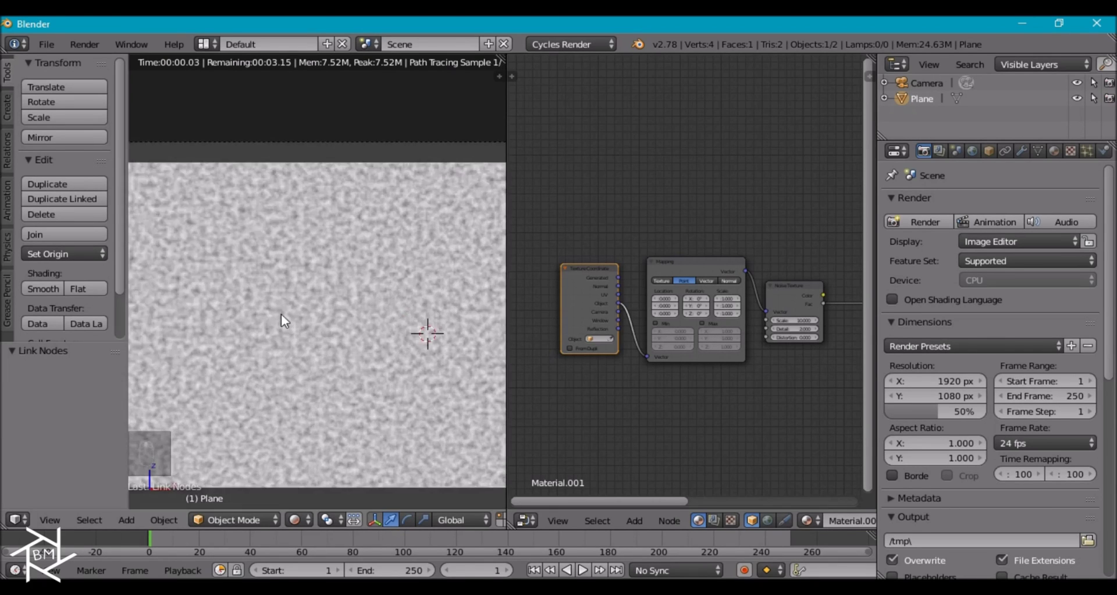
scroll(314, 303, up, 2)
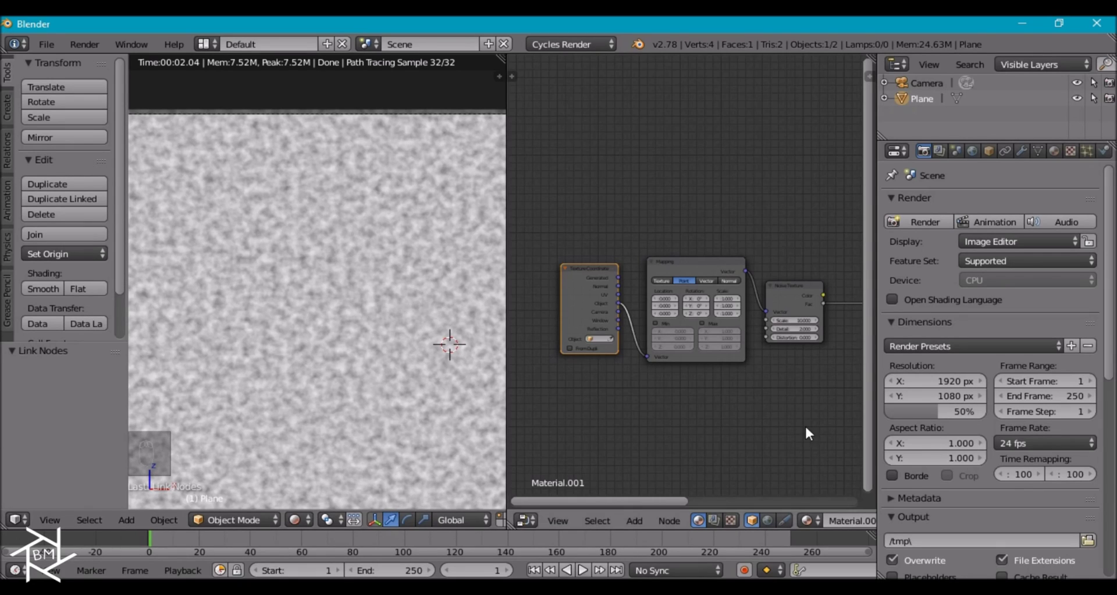
middle_drag(805, 424, 604, 429)
Drop a Gamma node onto the Noise–Emission link and set its Gamma to 2.5.
key(shift+a)
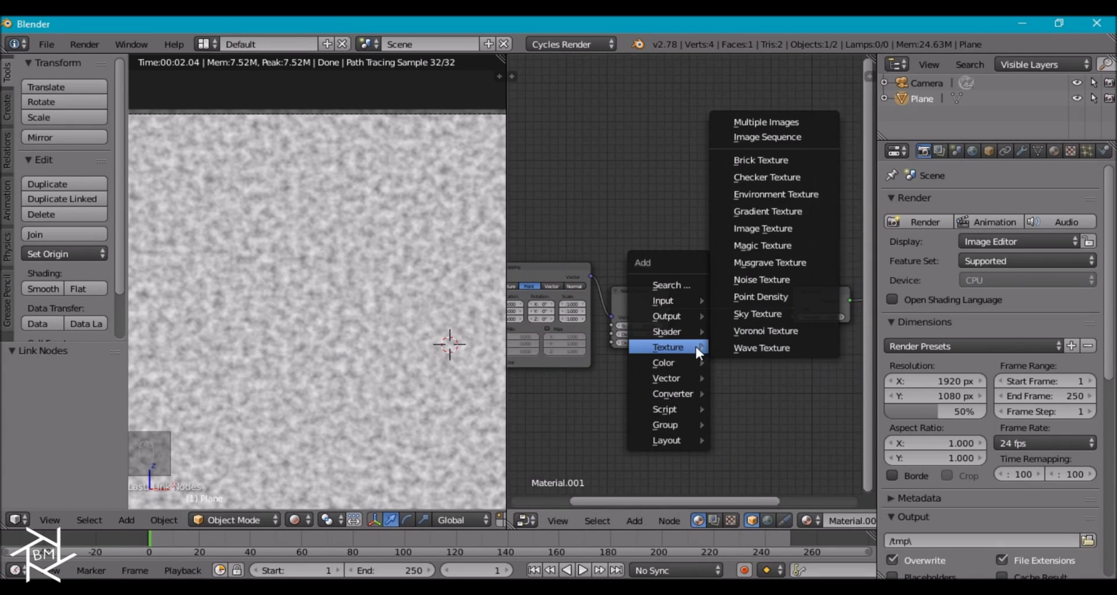
mouse_move(676, 361)
click(769, 379)
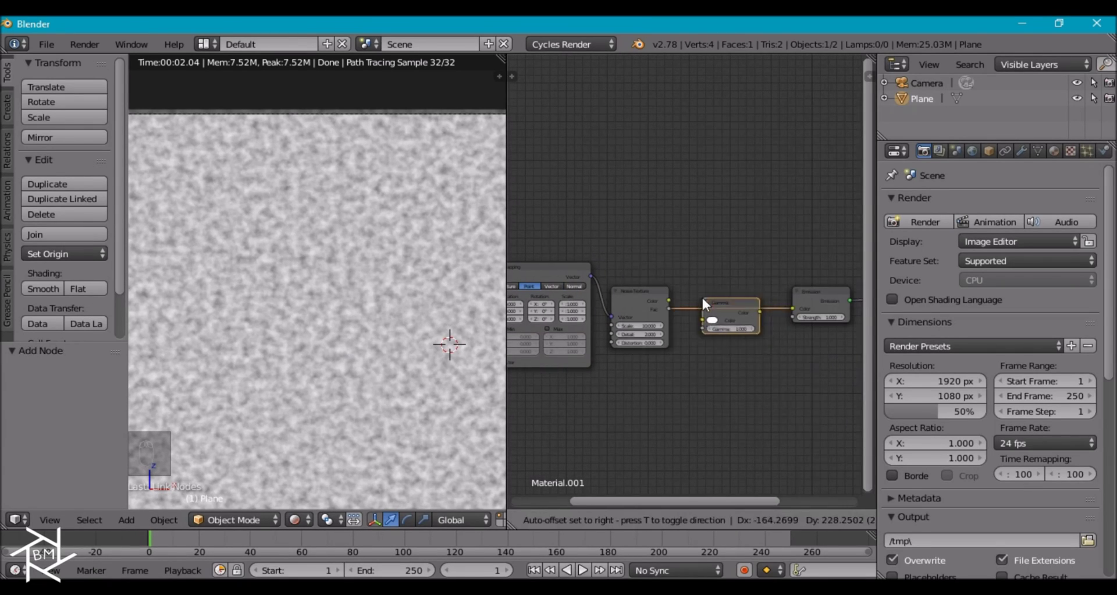
click(734, 321)
text(2.5)
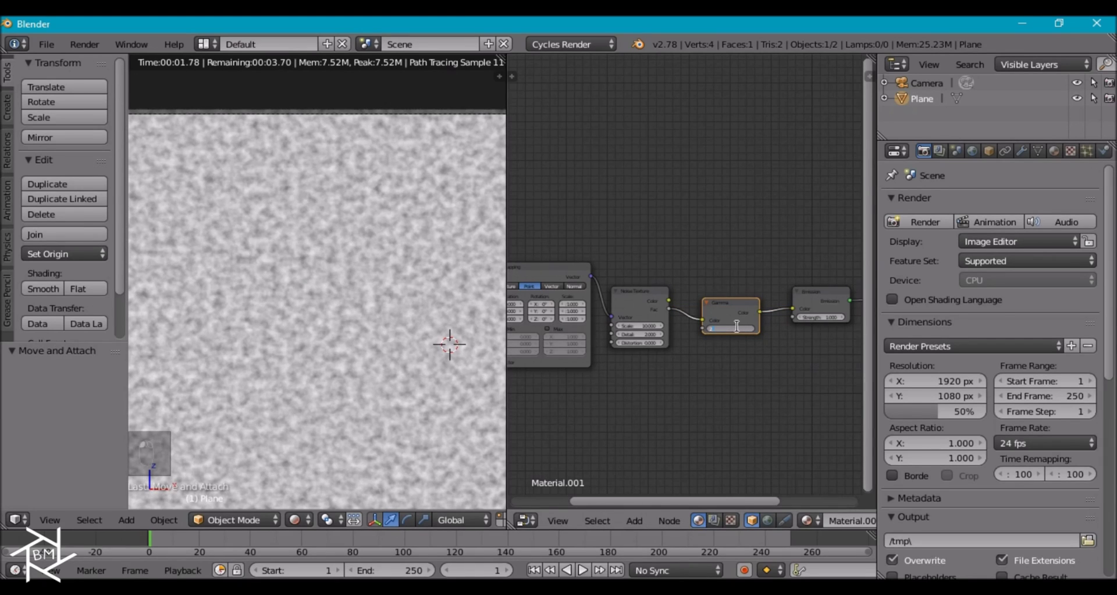
key(Return)
scroll(347, 382, down, 2)
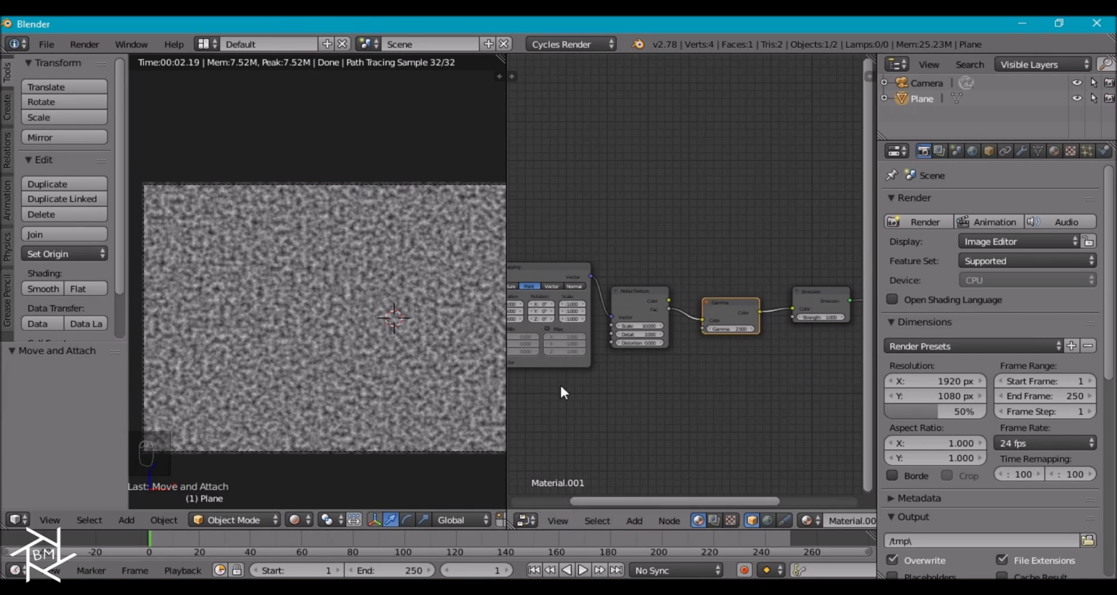
middle_drag(560, 383, 653, 374)
scroll(405, 368, down, 1)
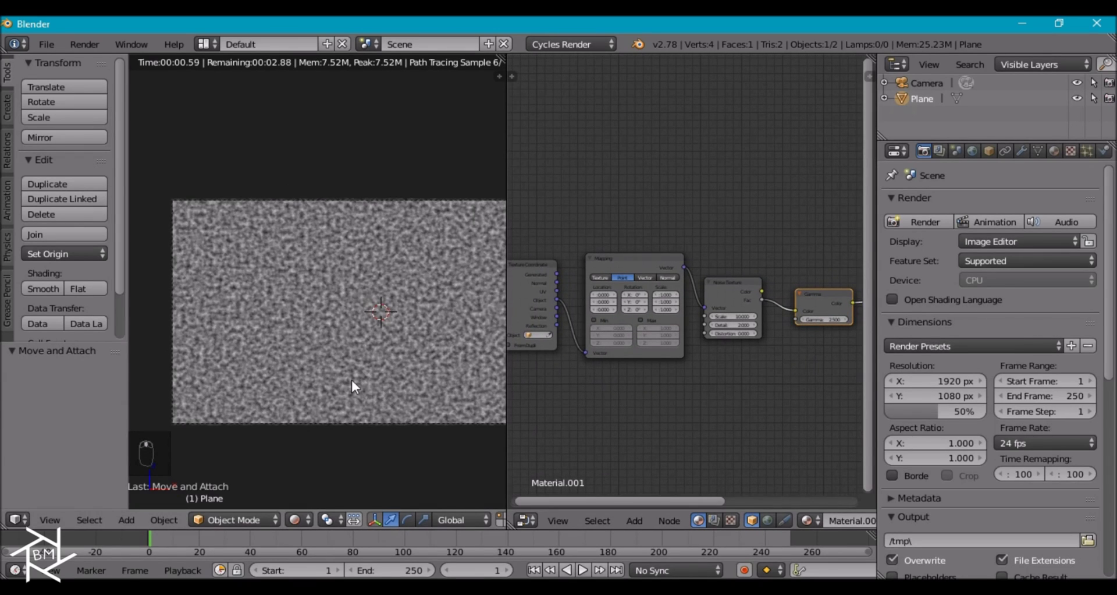
scroll(354, 387, down, 2)
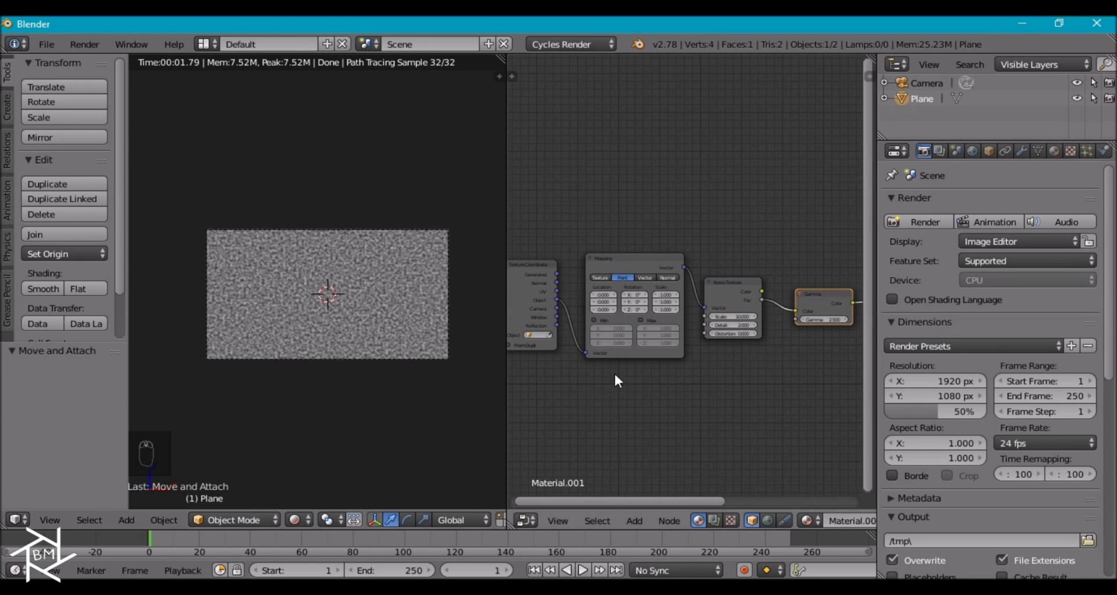
Widen the Mapping node and keyframe its current Location values.
middle_drag(616, 348, 690, 446)
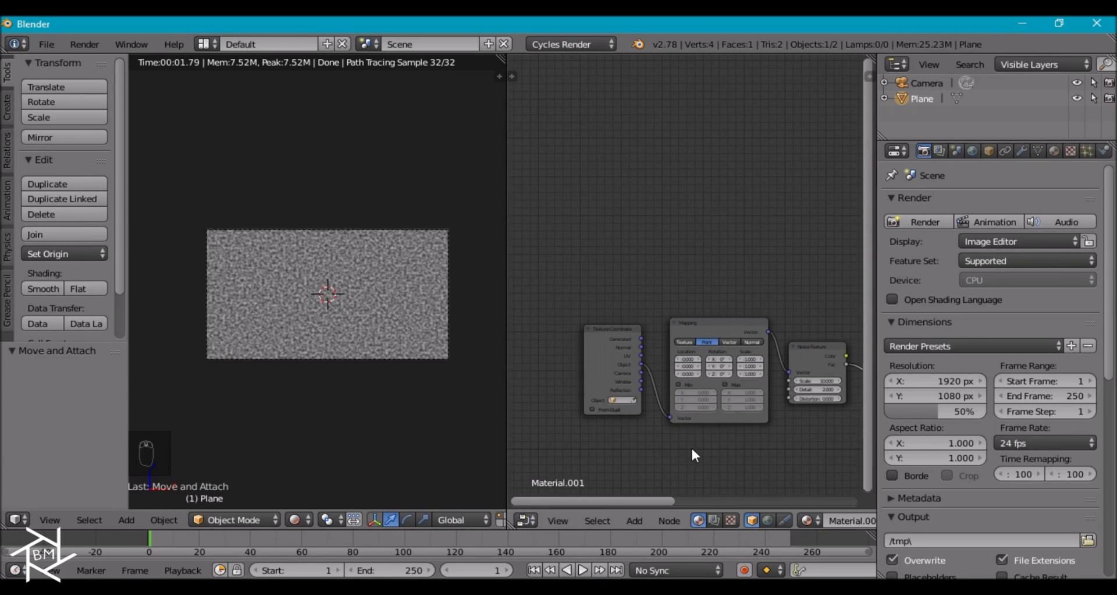
scroll(681, 401, up, 2)
drag(665, 390, 647, 391)
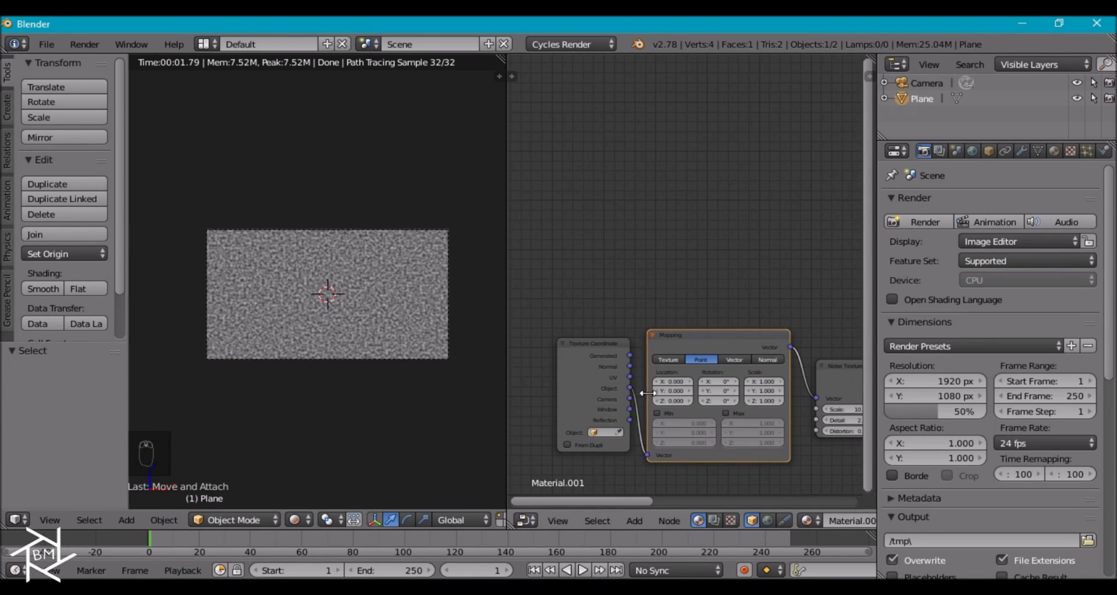
scroll(670, 401, up, 1)
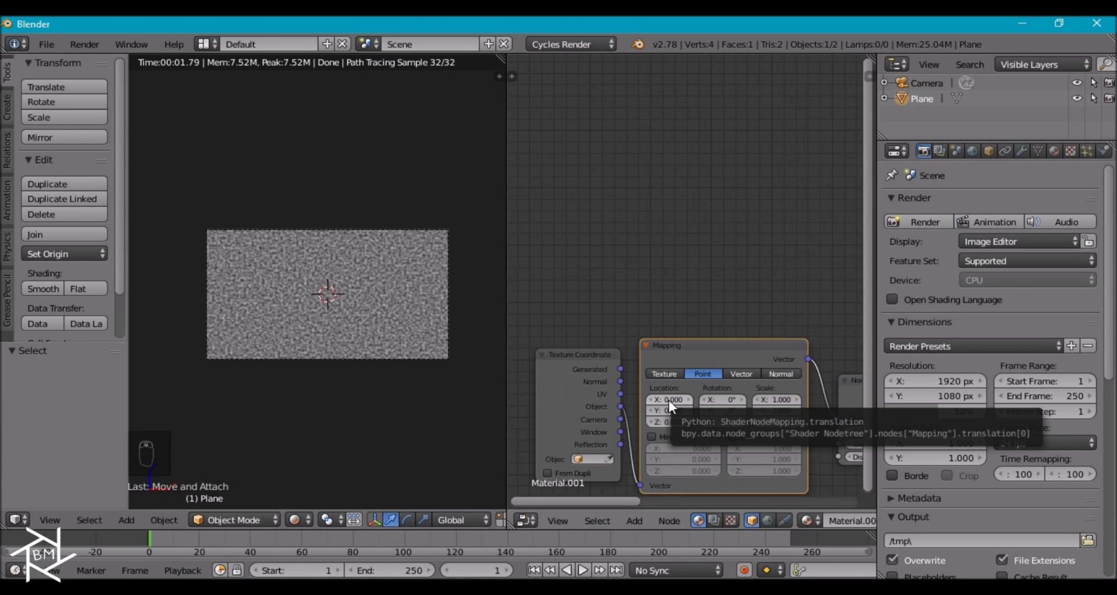
key(i)
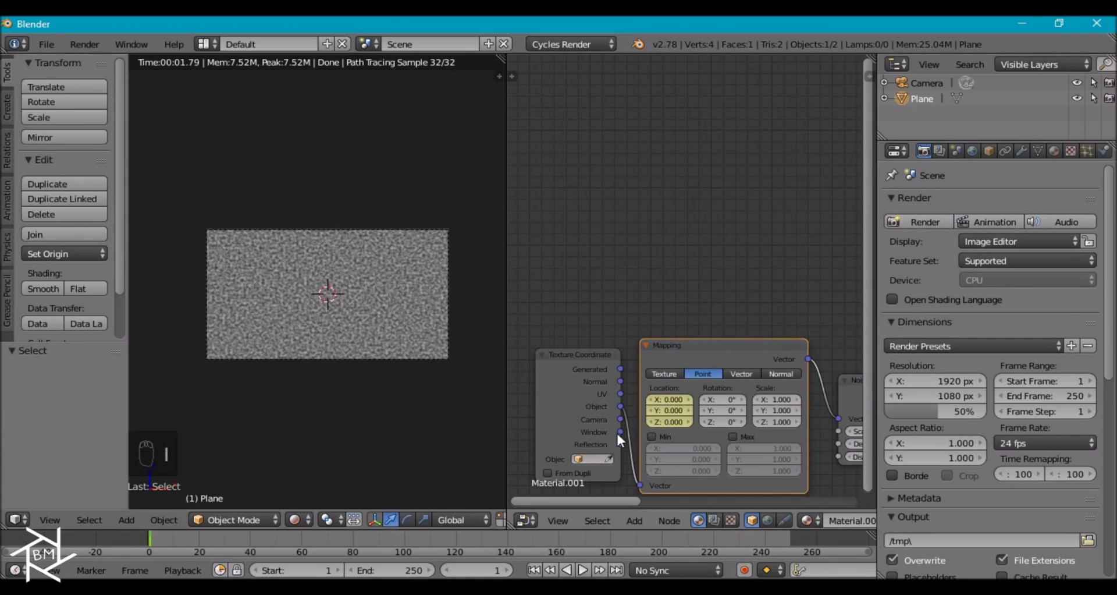
Set the end frame to 120 and keyframe Mapping Location X and Y at 5 there.
click(387, 568)
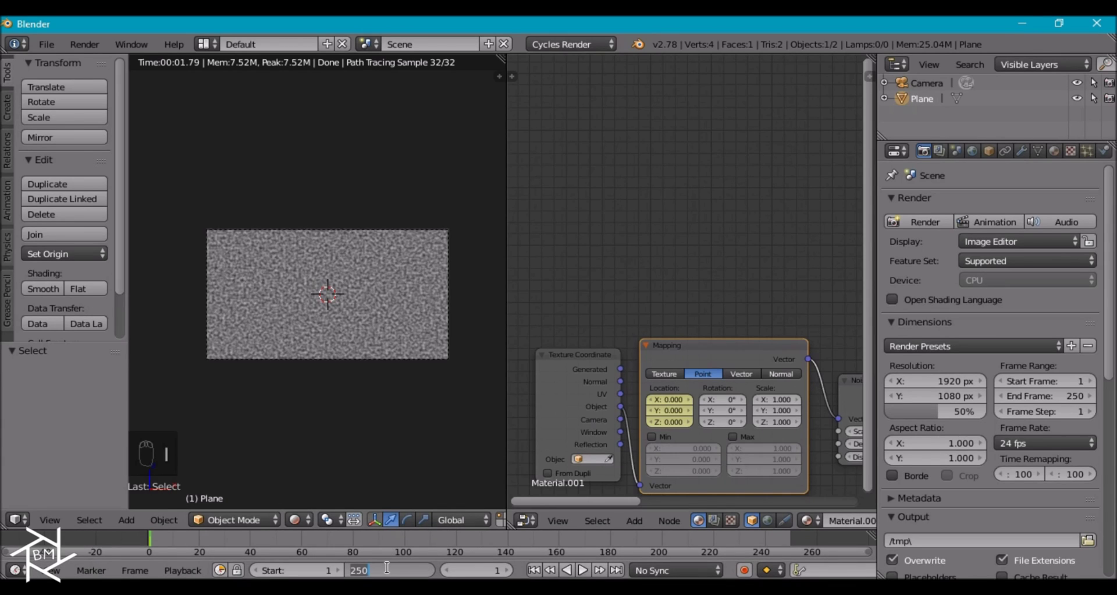
text(120)
key(Return)
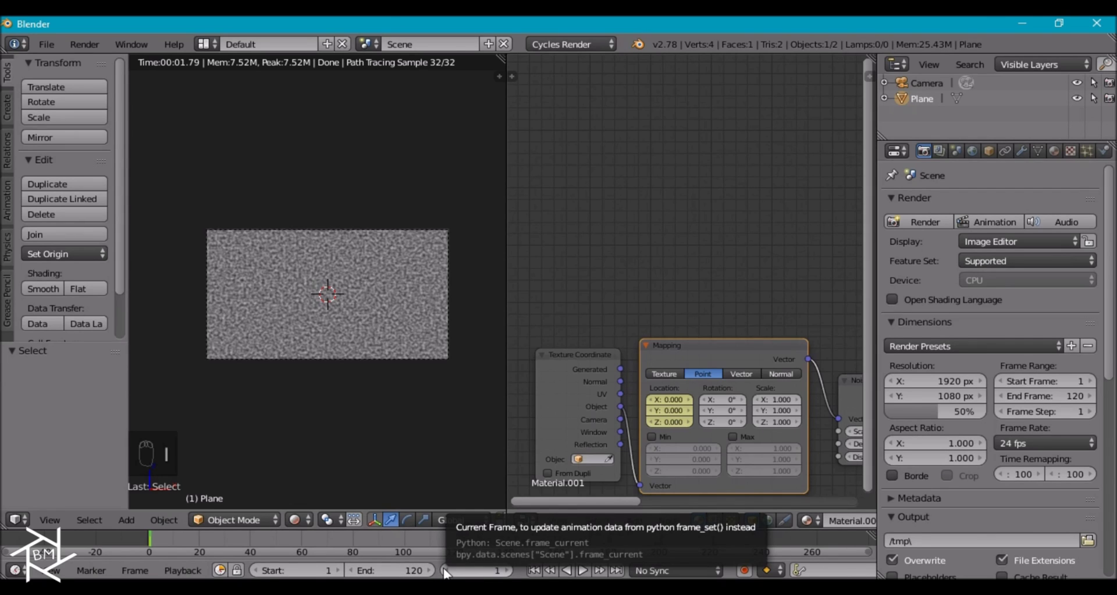
key(shift+Right)
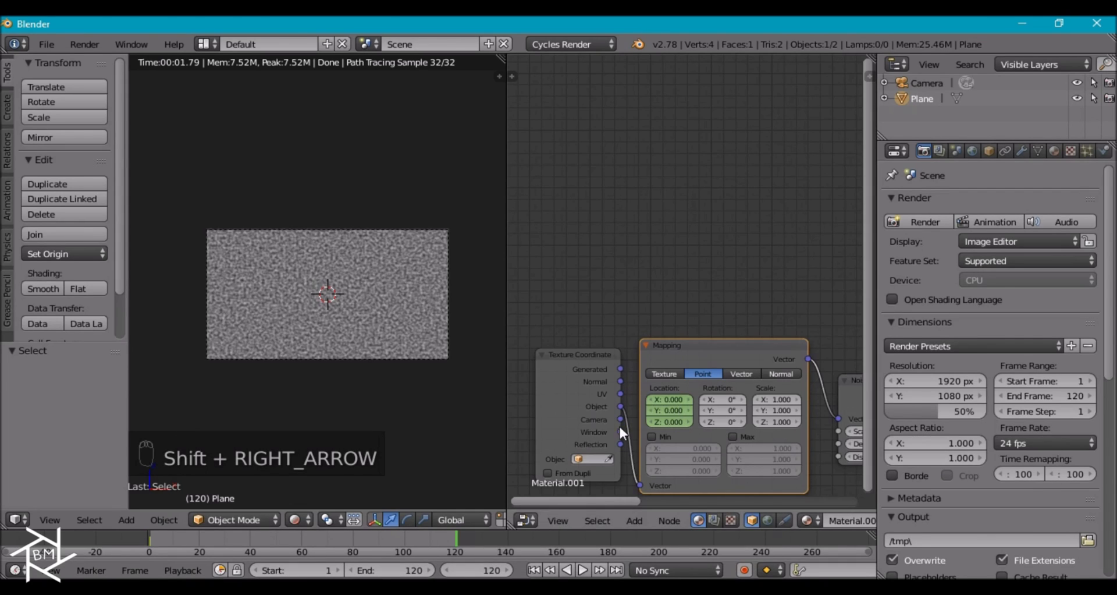
click(668, 399)
key(Return)
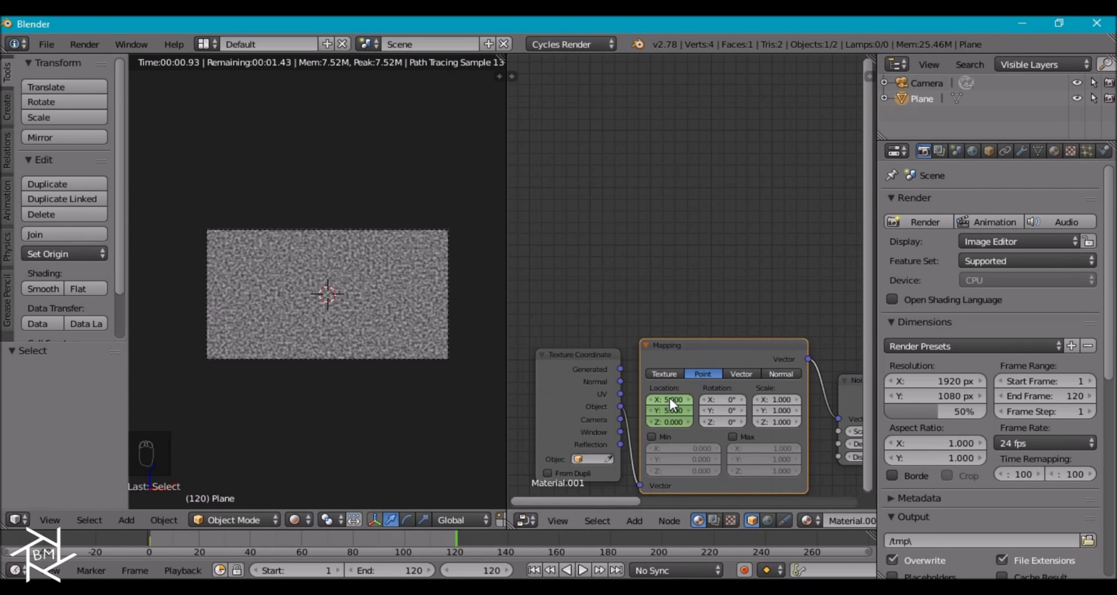
key(i)
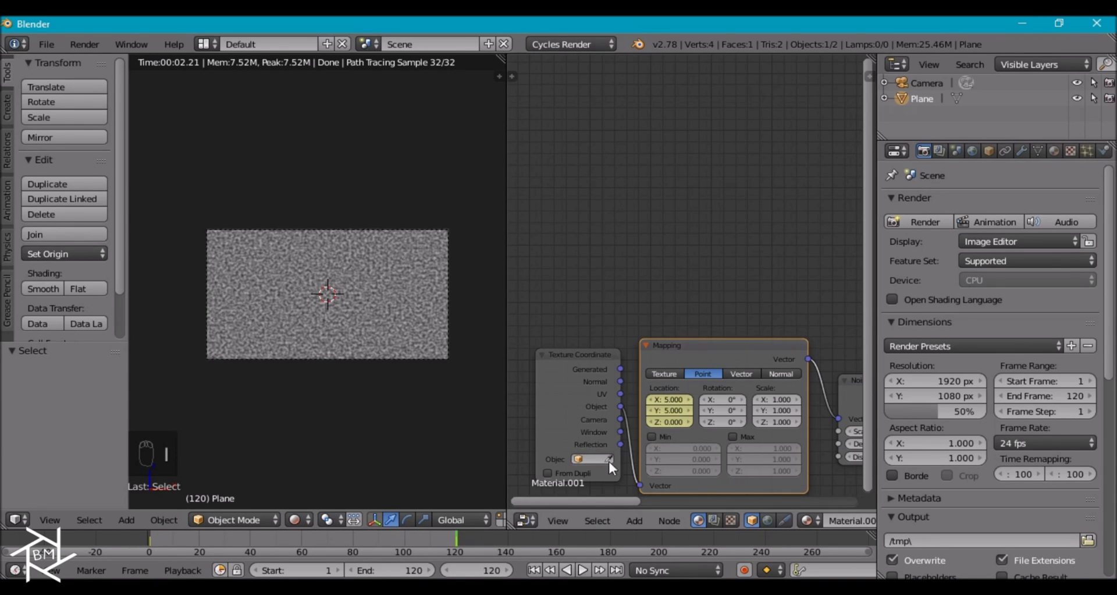
Play the animation, make the timeline area taller, undo the last change, and stop playback.
key(alt+a)
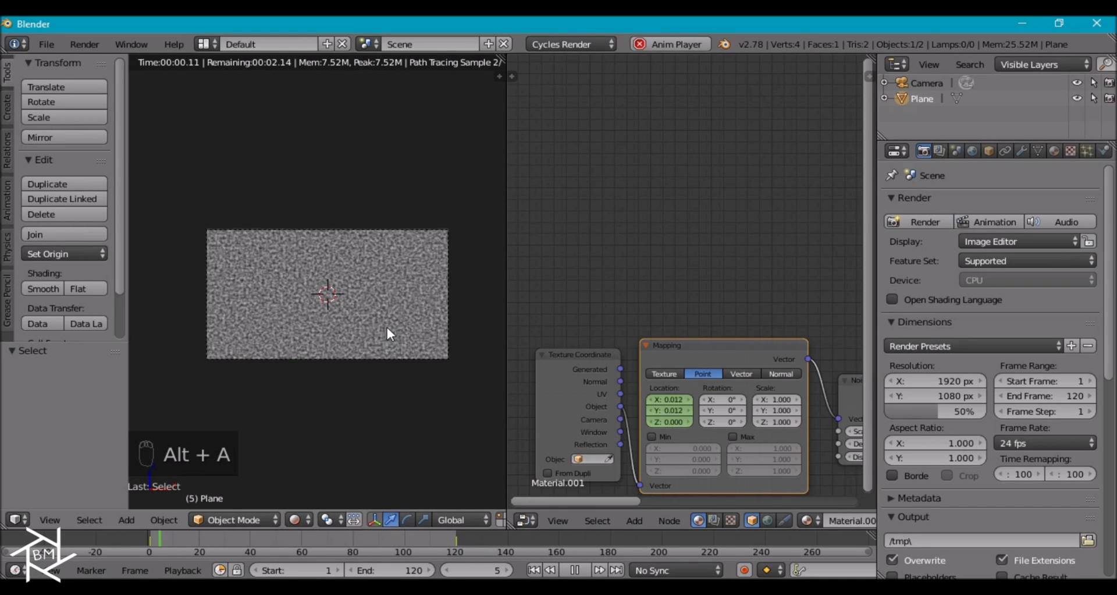
scroll(369, 361, up, 1)
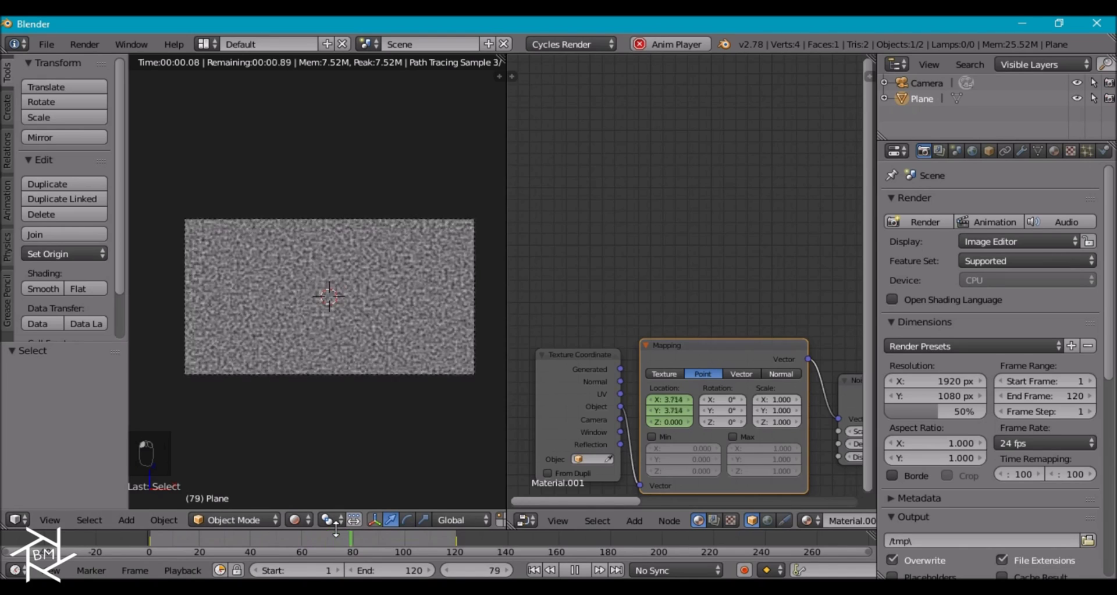
drag(337, 529, 370, 430)
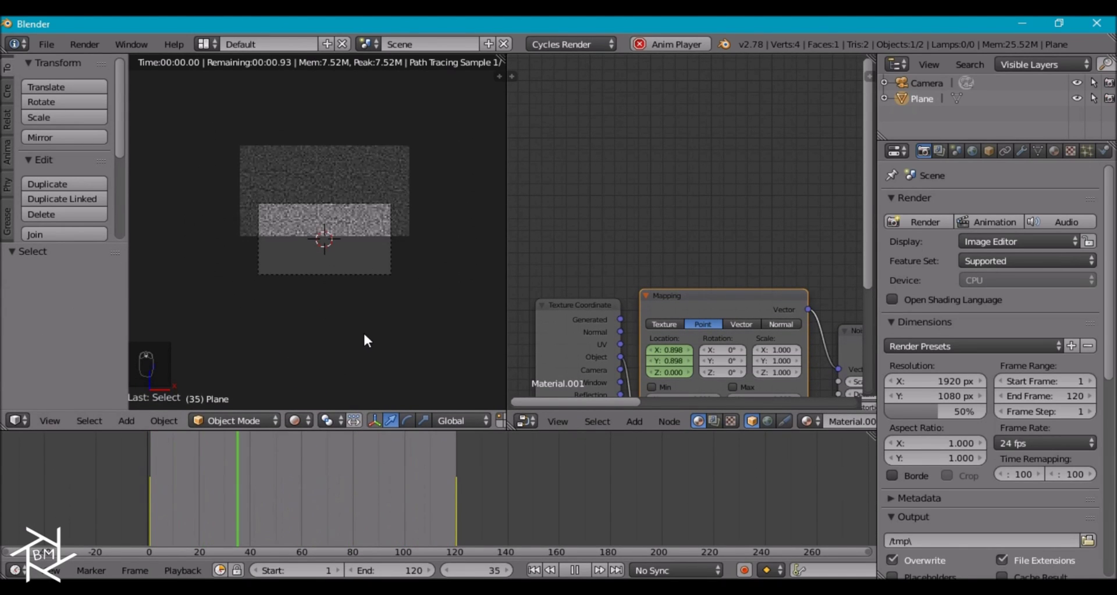
key(ctrl+z)
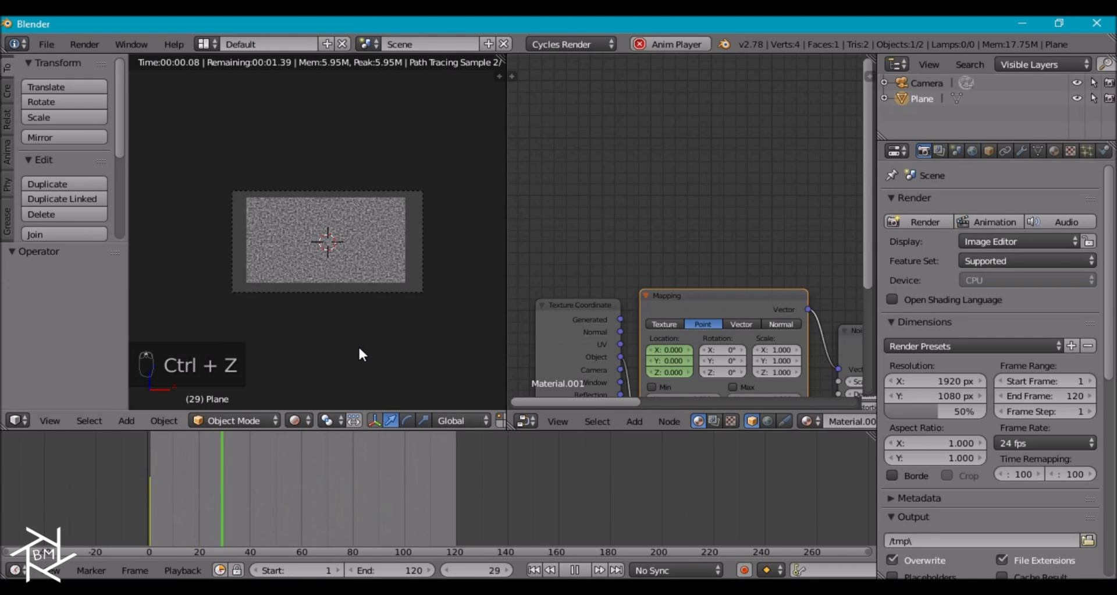
key(alt+a)
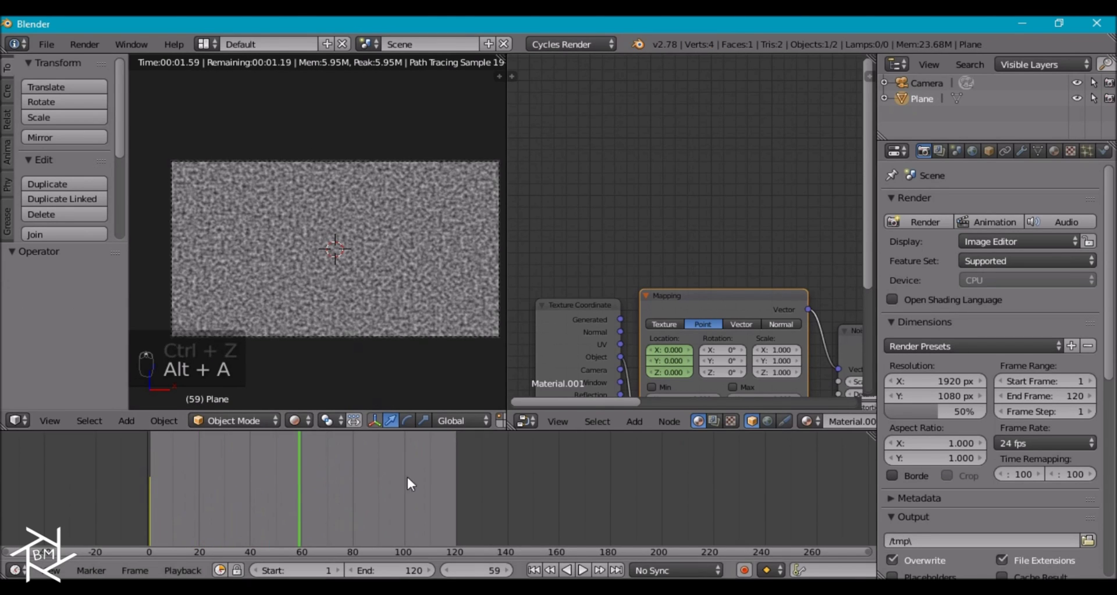
Re-key Mapping Location X and Y at 5 on frame 120 and play the animation again.
key(shift+Right)
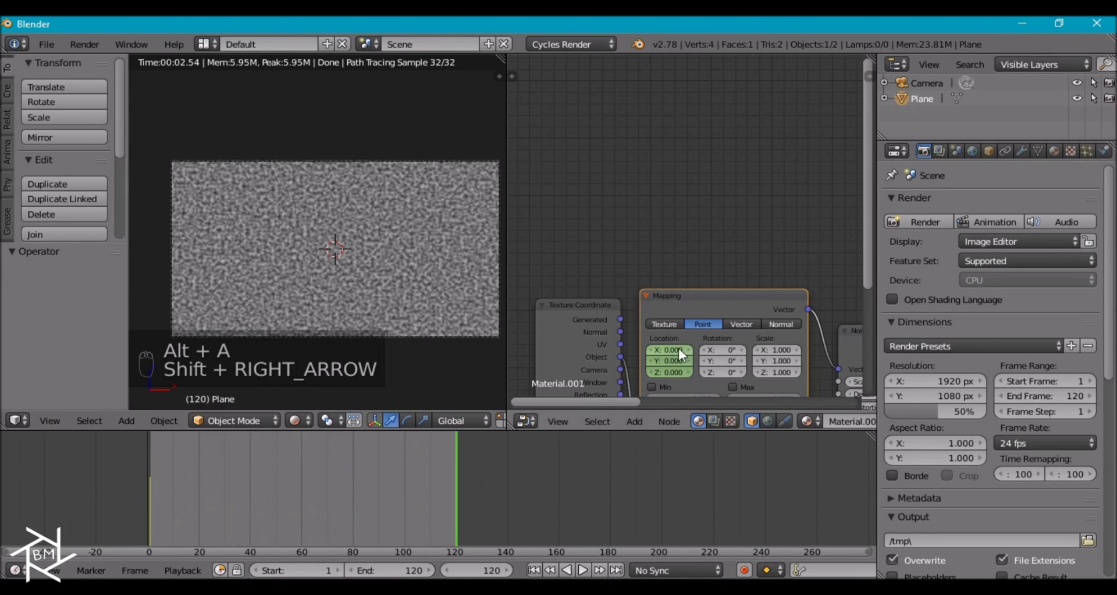
key(Return)
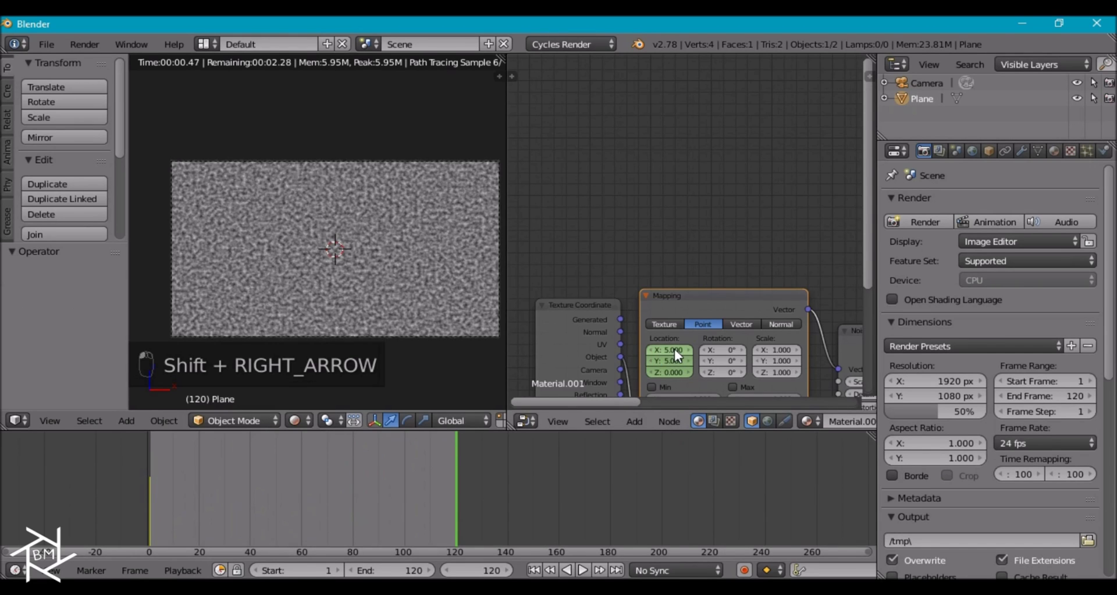
key(i)
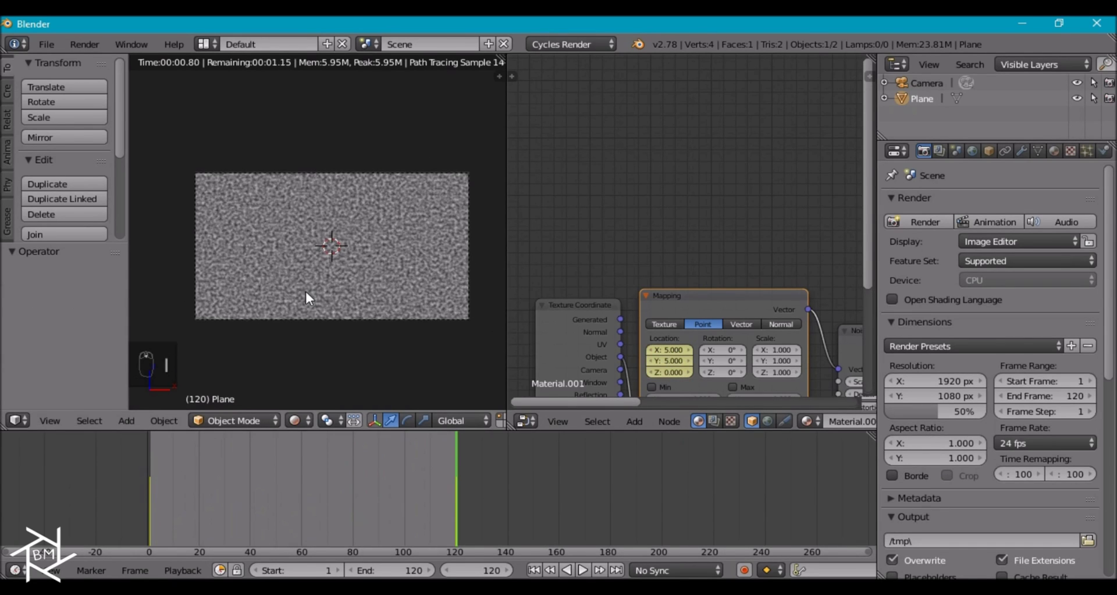
key(alt+a)
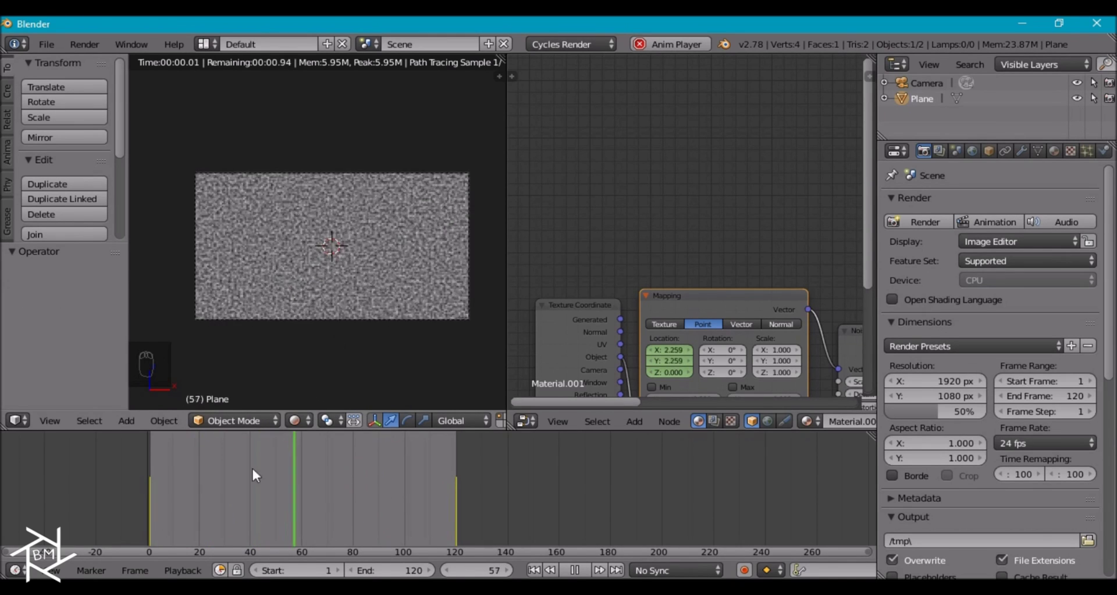
click(16, 570)
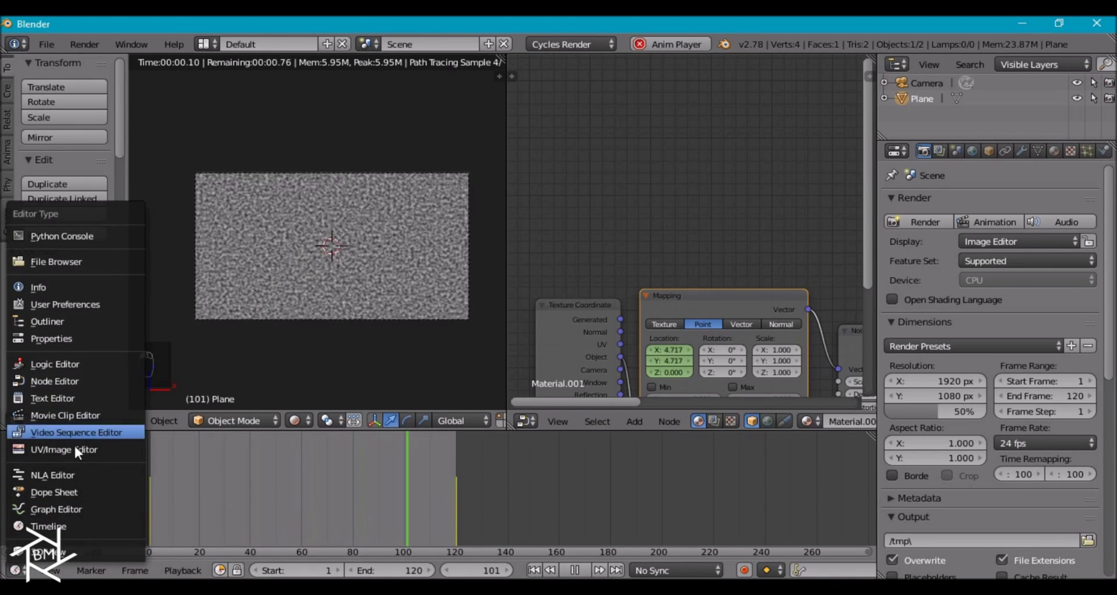
Switch the timeline to the Graph Editor, give all location keyframes Vector handles, and stop playback.
click(56, 503)
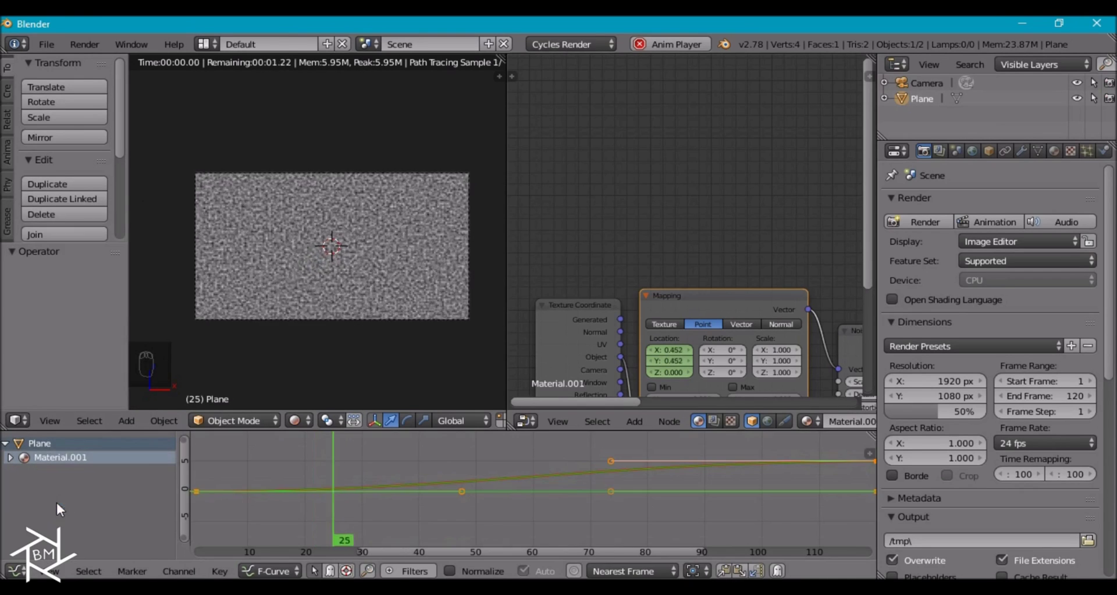
scroll(538, 476, down, 1)
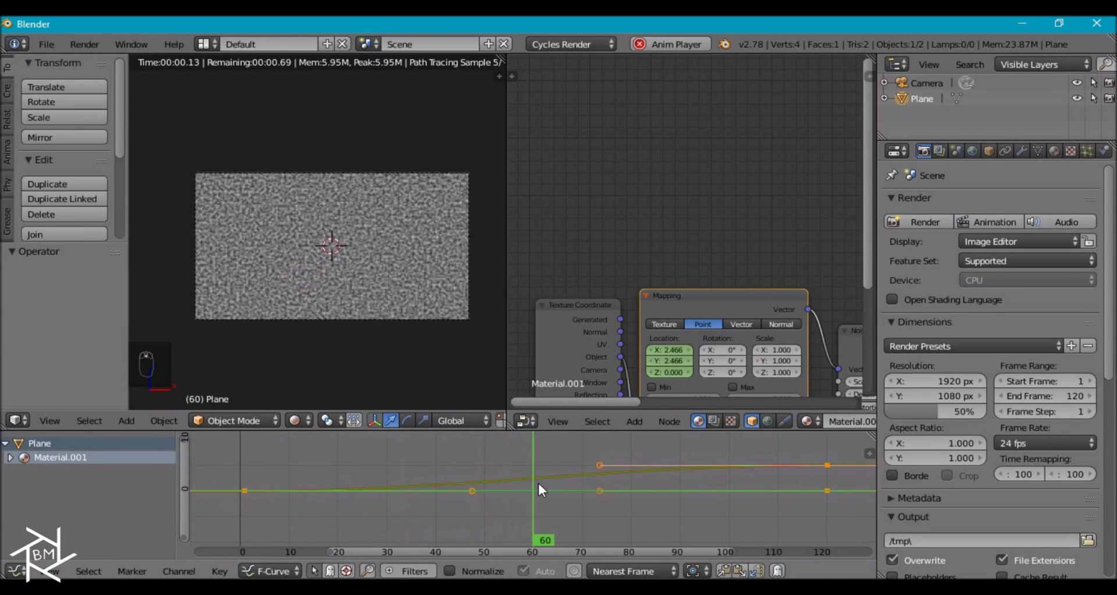
key(a)
key(a)
key(a)
key(v)
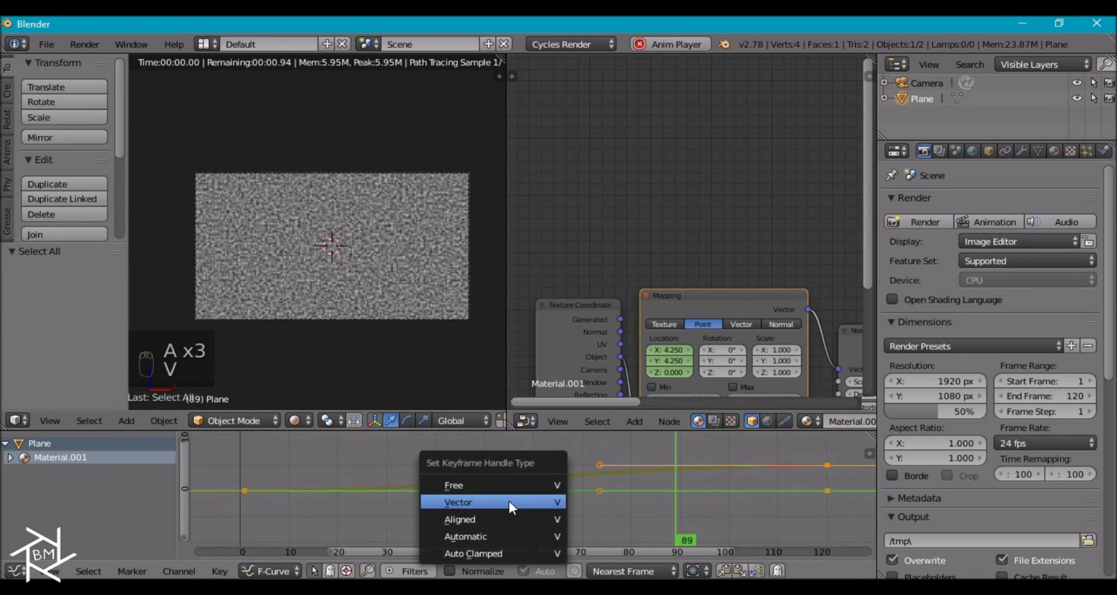
click(509, 502)
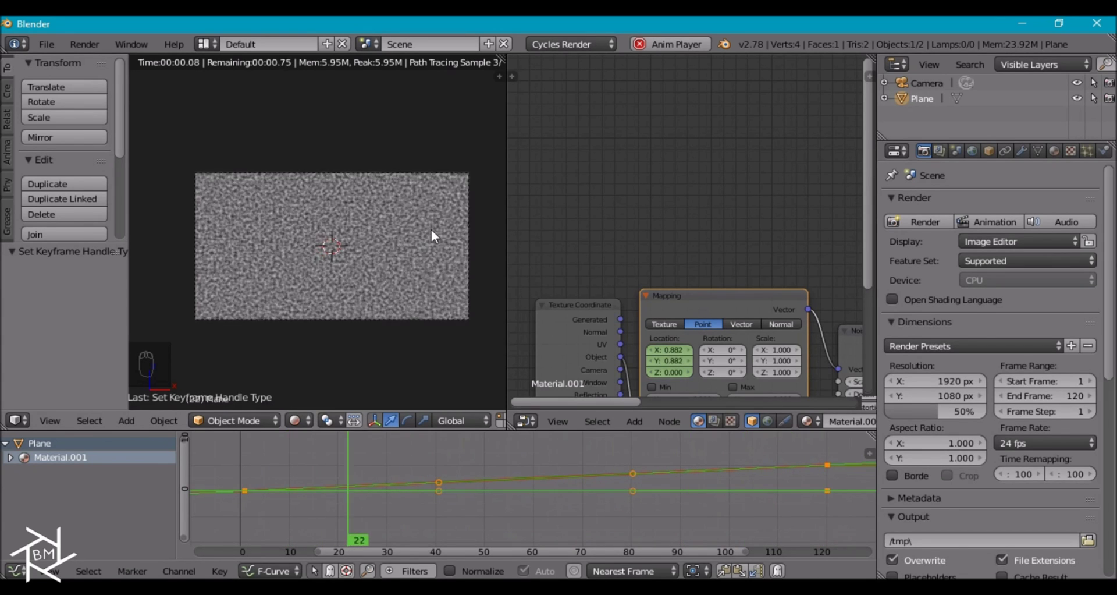
key(alt+a)
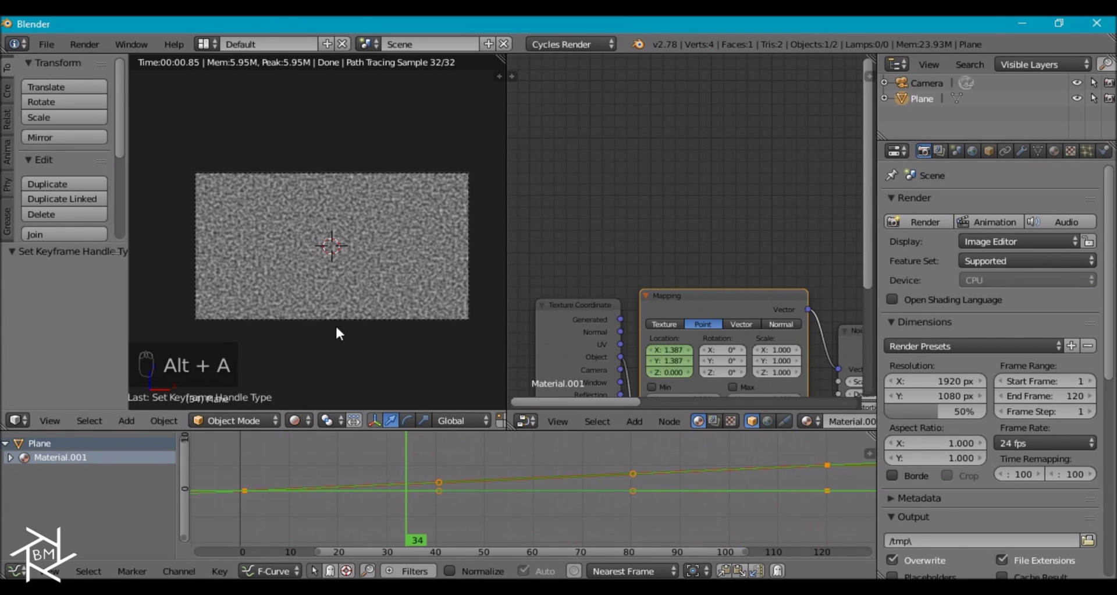
scroll(1063, 470, down, 6)
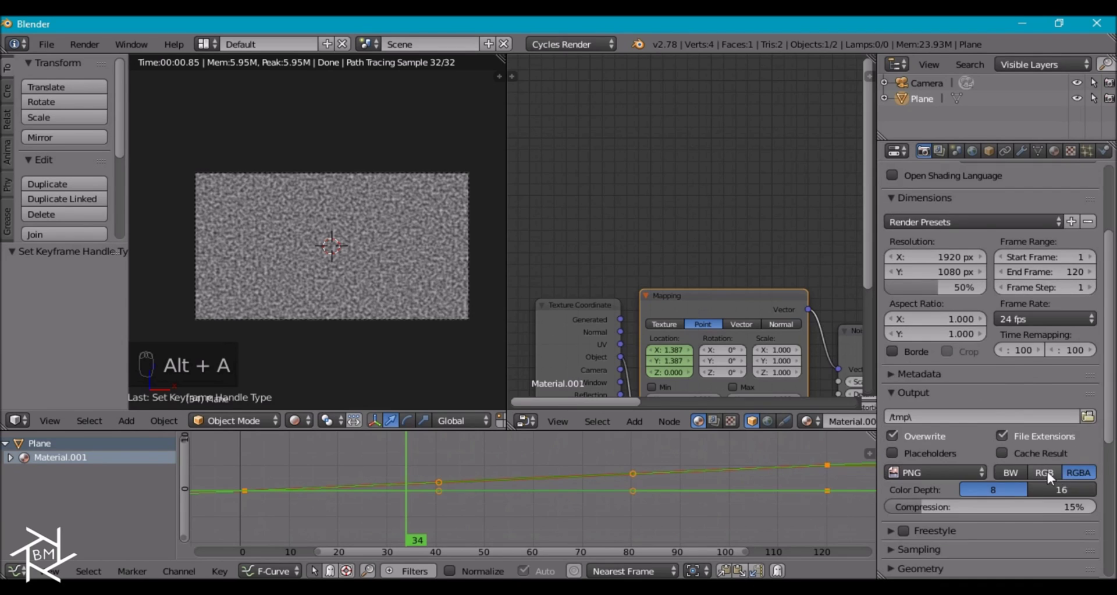
Set H.264 output saved as HeatDistortion.avi in the HeatDistortion_Tutorial folder.
click(962, 412)
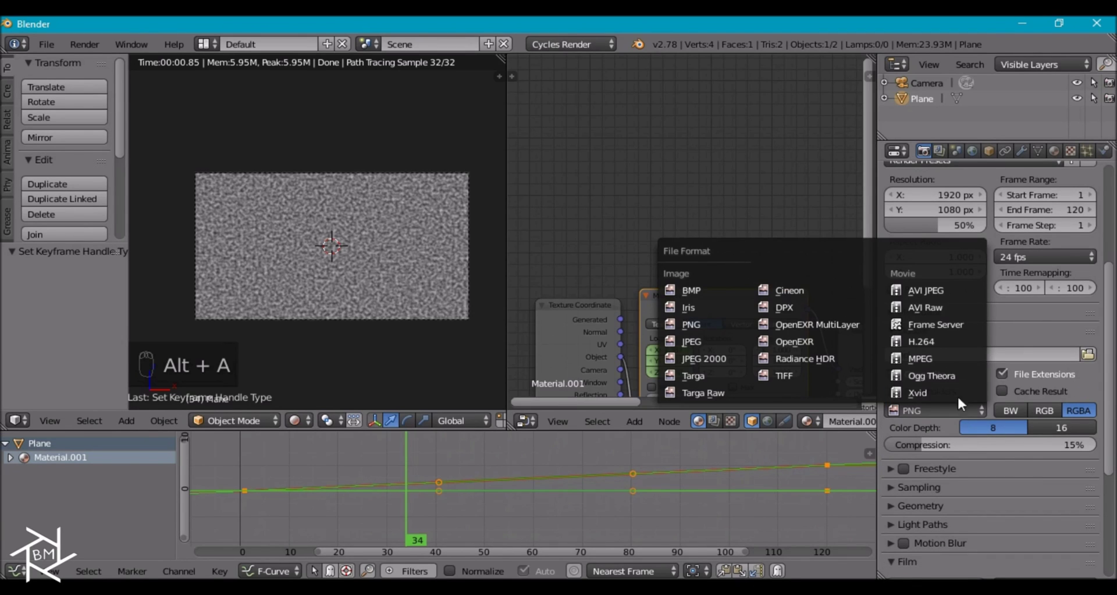
click(953, 340)
click(1087, 354)
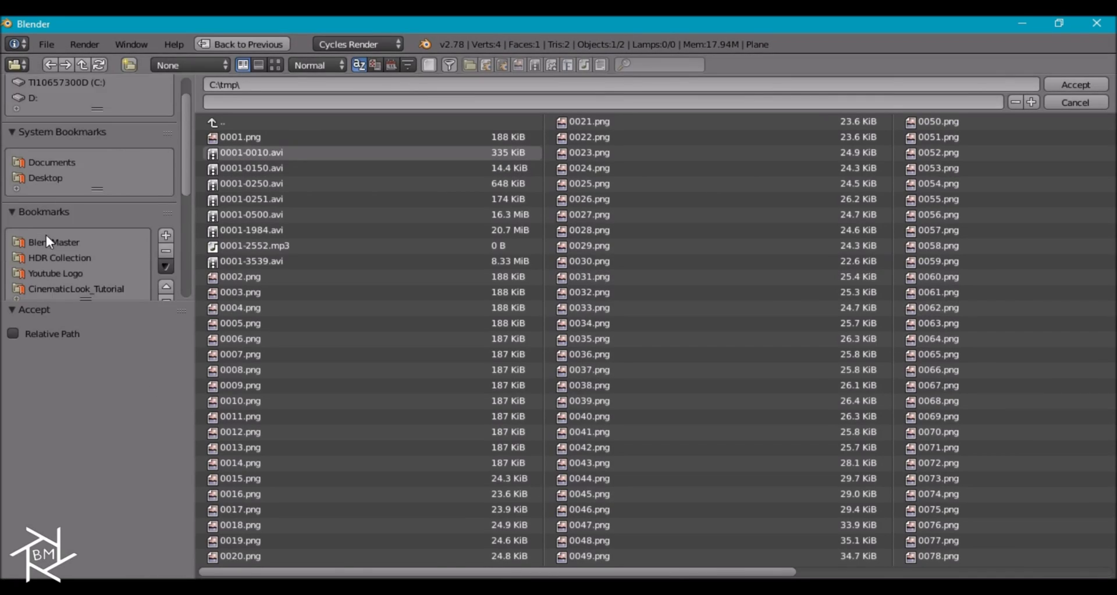
scroll(47, 239, down, 5)
click(58, 200)
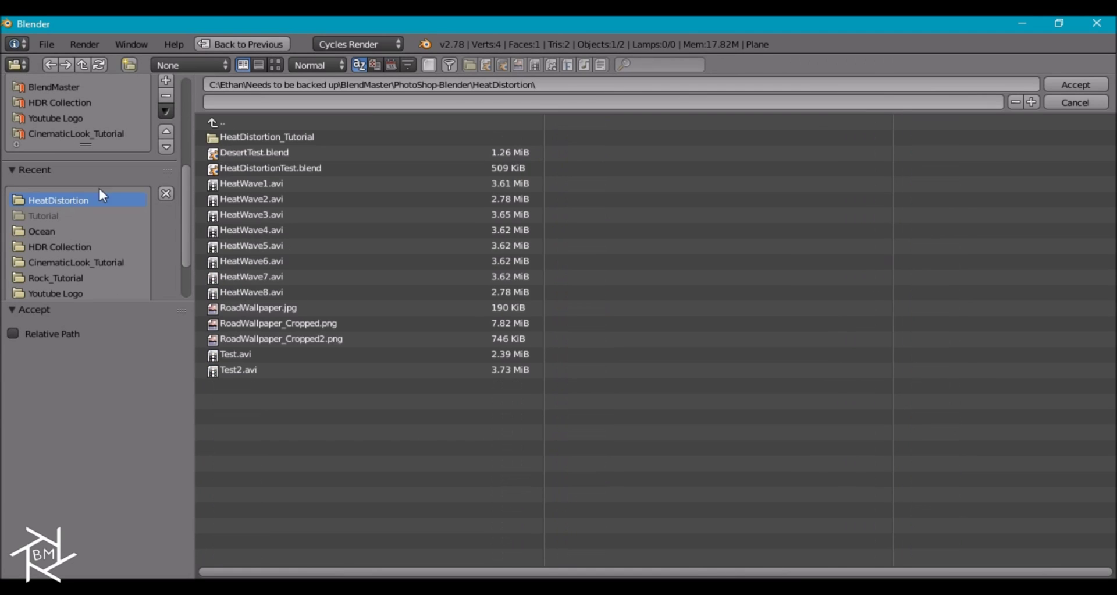
click(263, 135)
click(269, 102)
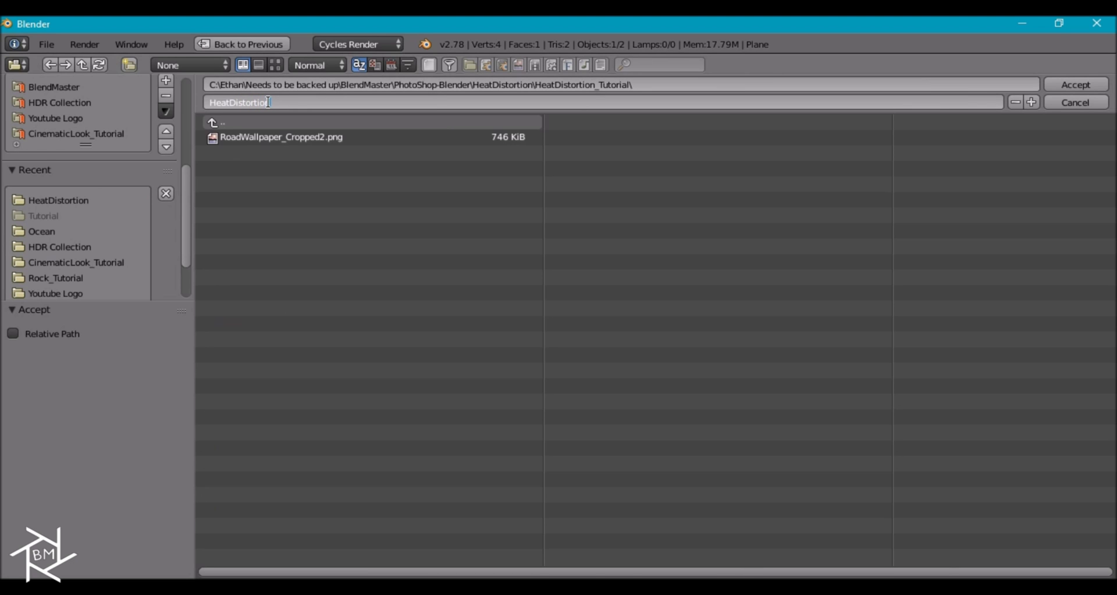
key(Return)
key(Return)
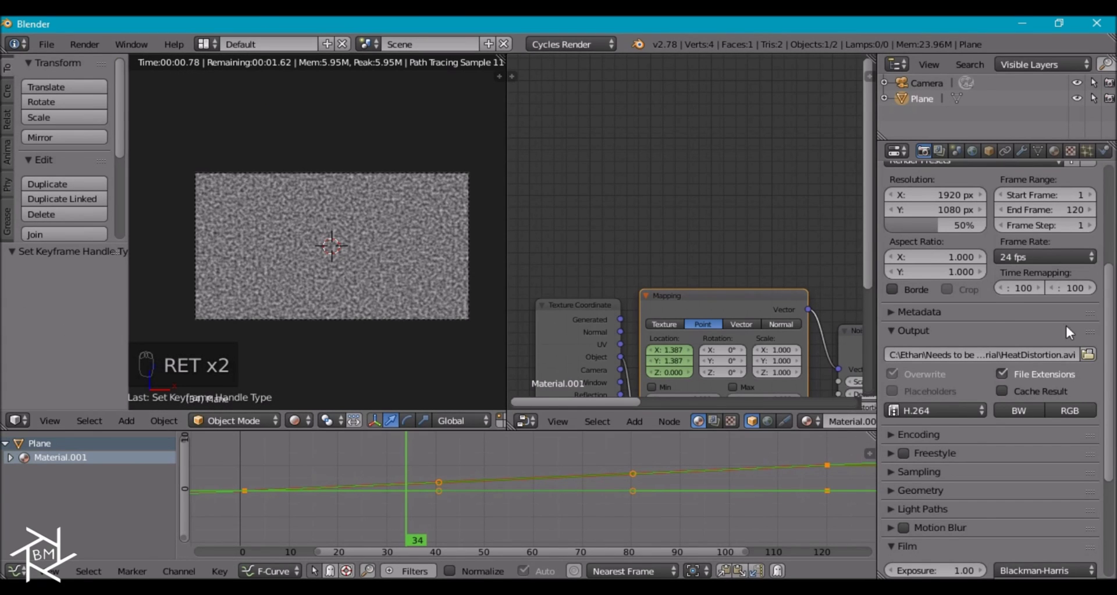
Render the current frame of the noise texture.
scroll(976, 437, down, 2)
click(933, 385)
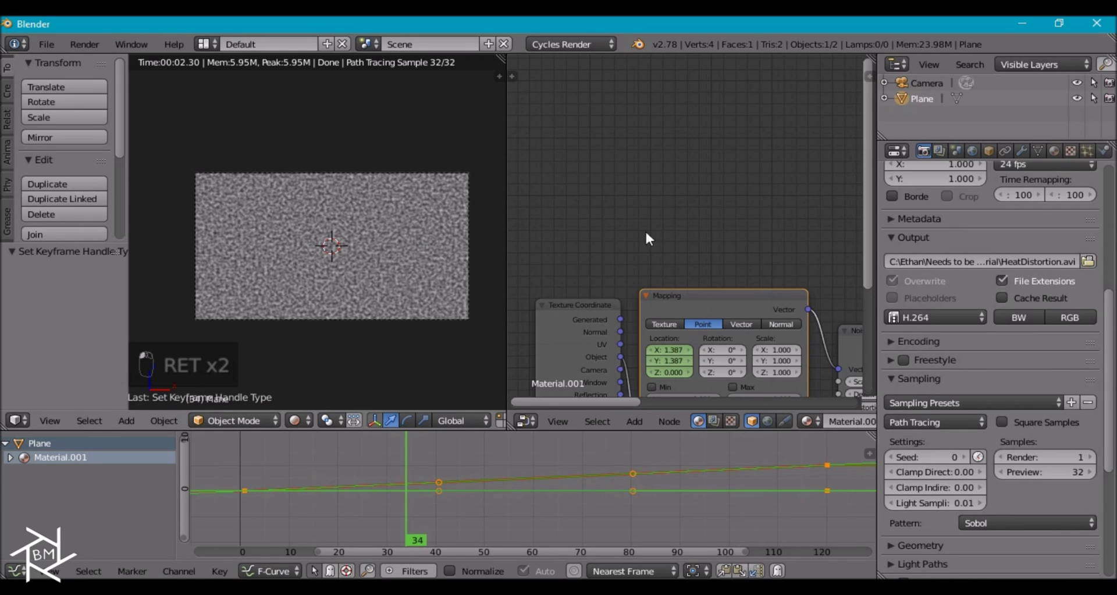
scroll(1007, 316, up, 8)
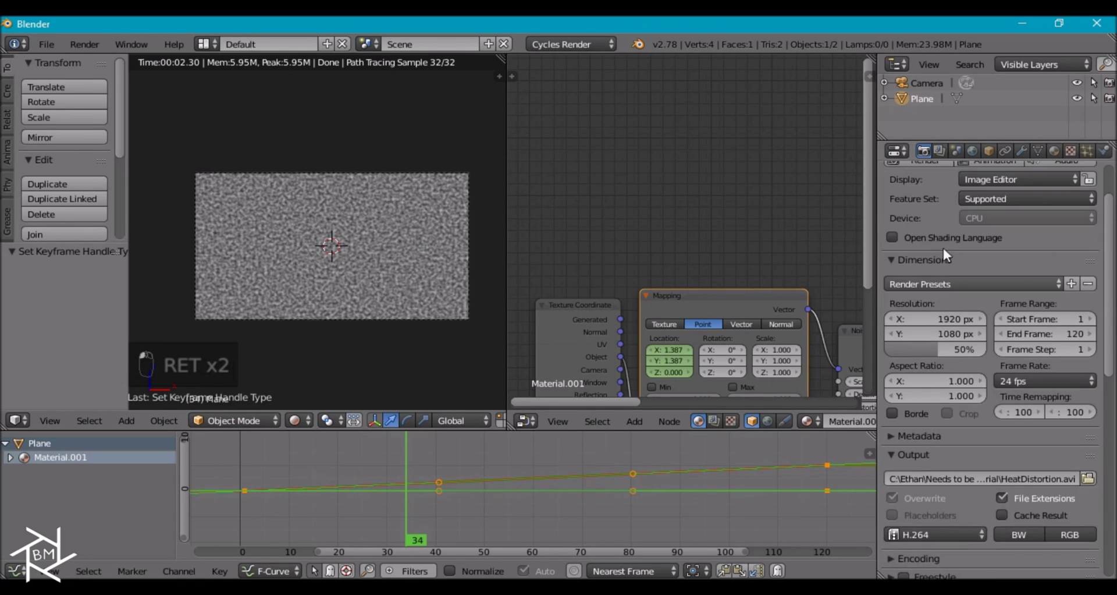
scroll(935, 204, up, 3)
click(933, 220)
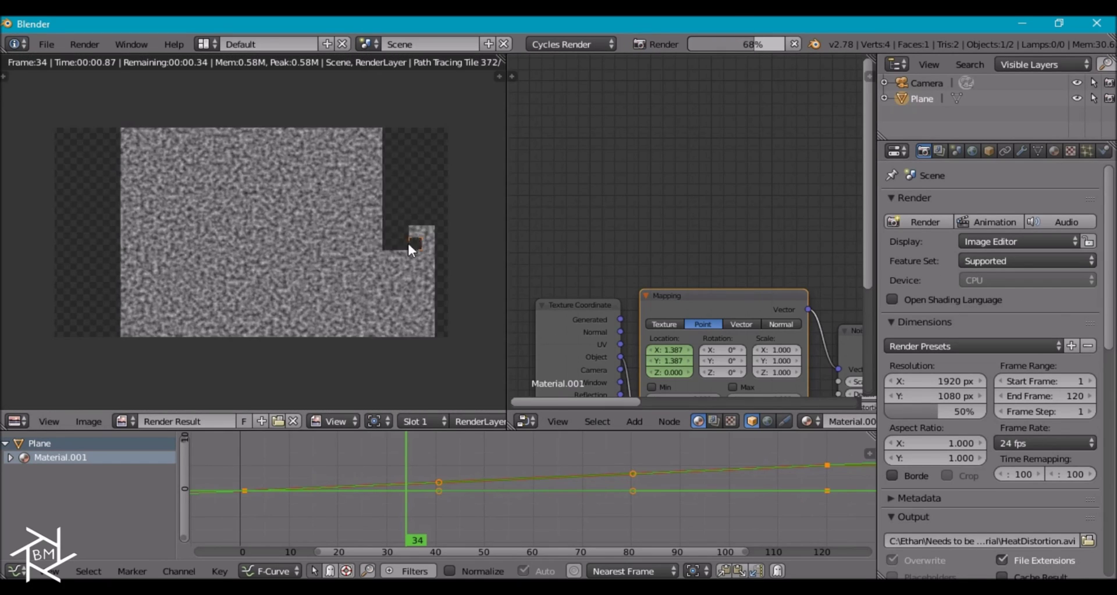
Switch to the Compositing workspace with Use Nodes and Backdrop enabled.
click(208, 45)
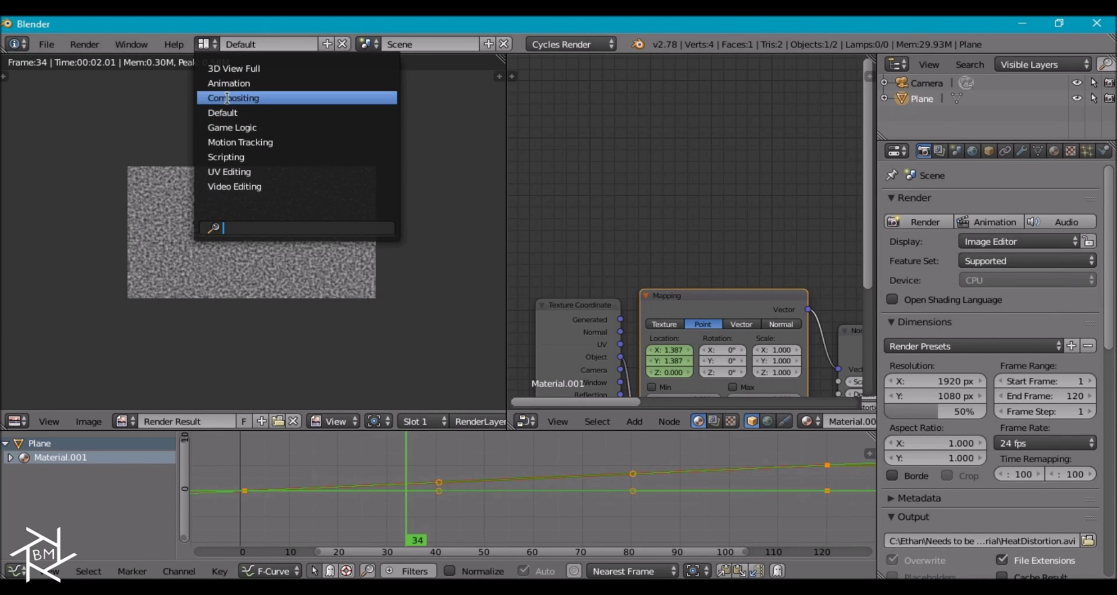
click(228, 98)
click(244, 350)
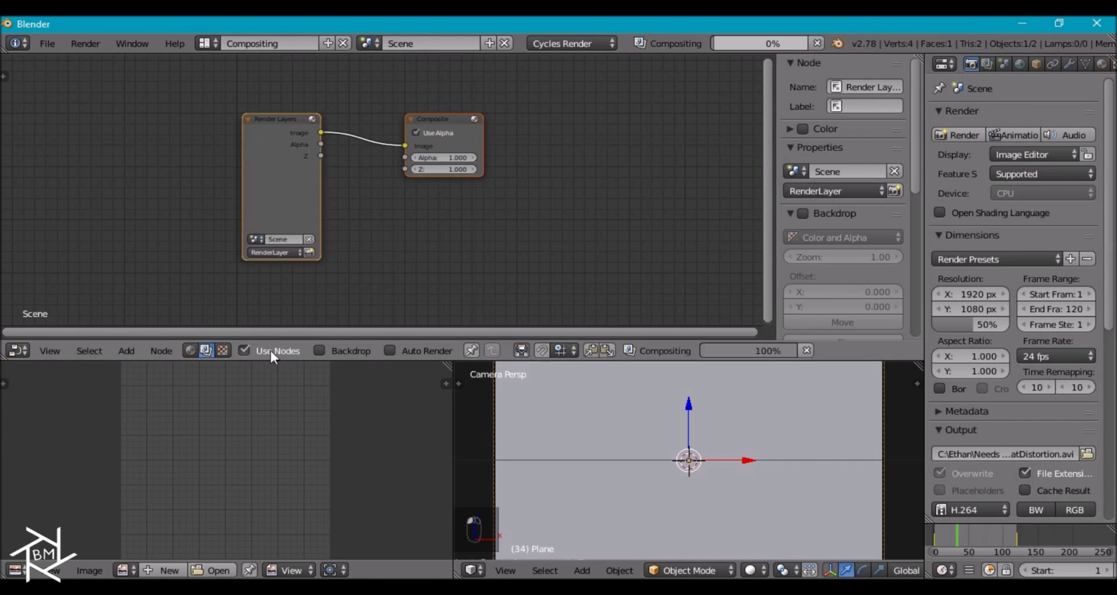
click(319, 349)
Maximize the node editor, hide its sidebar, and spread Render Layers and Composite apart.
key(ctrl+Up)
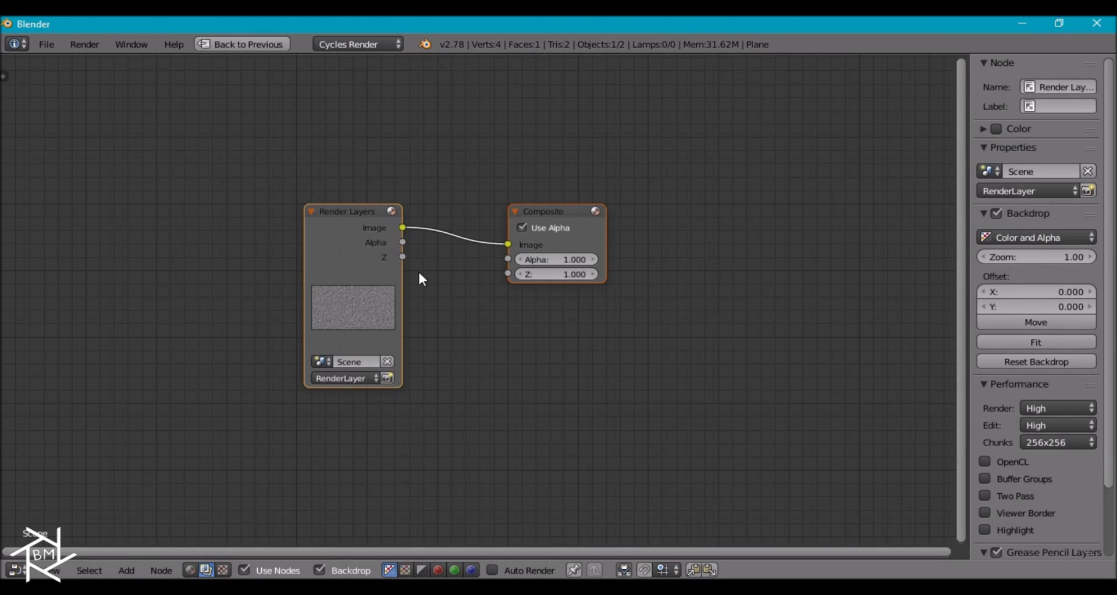
key(n)
click(409, 234)
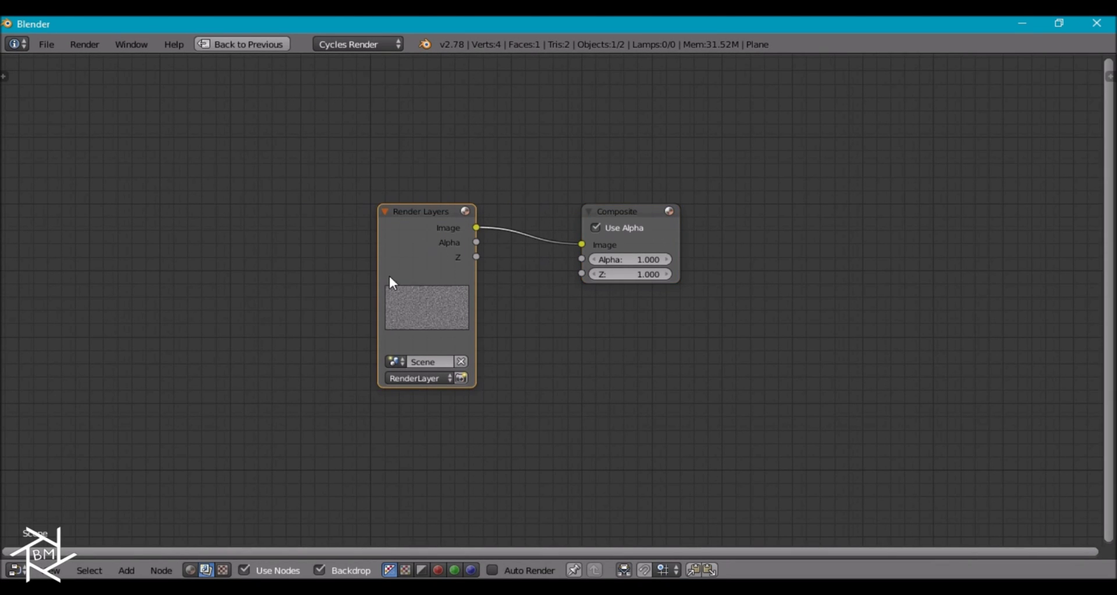
drag(391, 279, 140, 256)
drag(638, 212, 1015, 181)
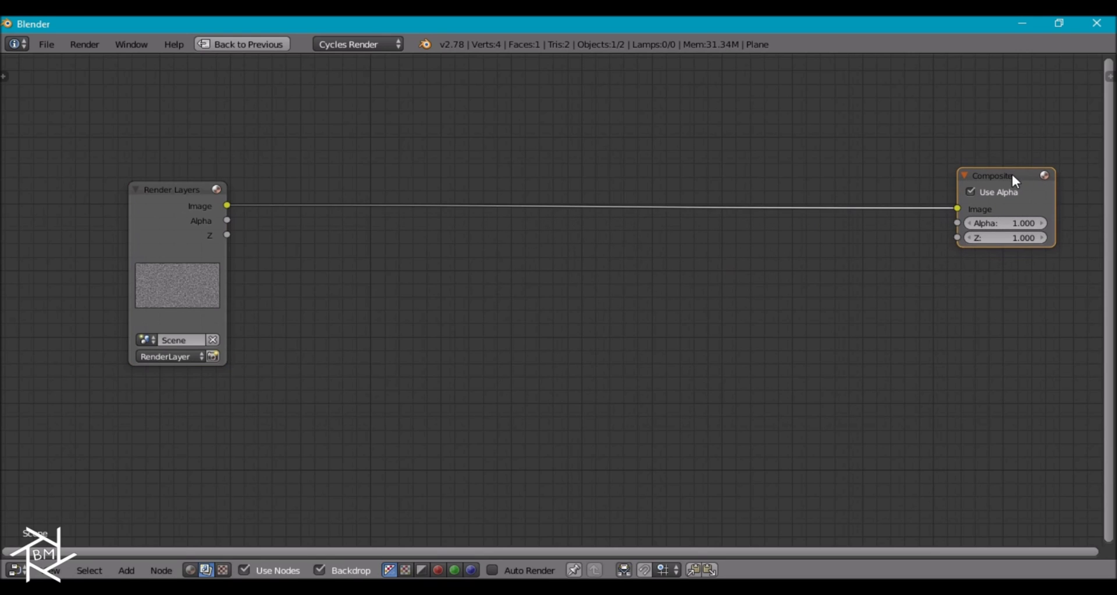
Add a Viewer node fed by the Render Layers image, placed below Composite.
ctrl+shift+click(182, 243)
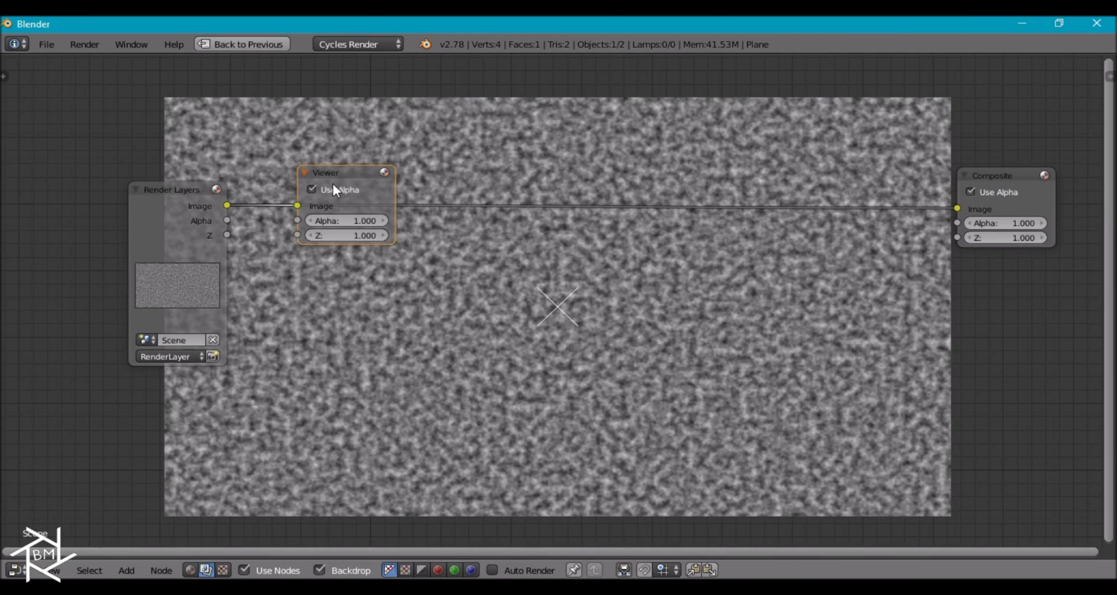
drag(331, 173, 989, 362)
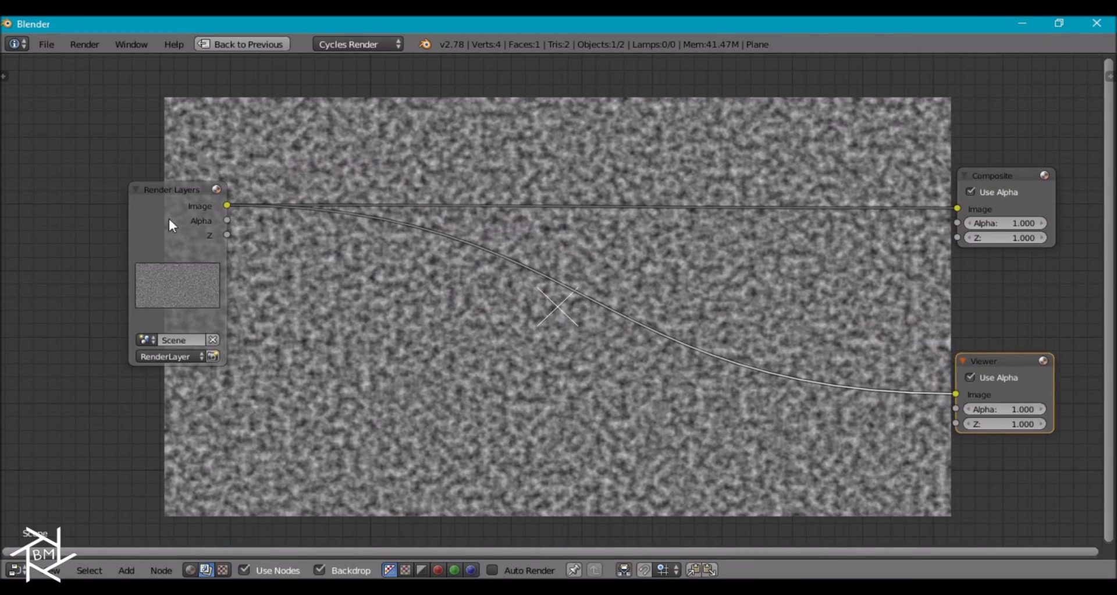
drag(171, 225, 64, 263)
key(shift+a)
Add an Image node loading RoadWallpaper_Cropped2.png from the HeatDistortion_Tutorial folder.
mouse_move(166, 225)
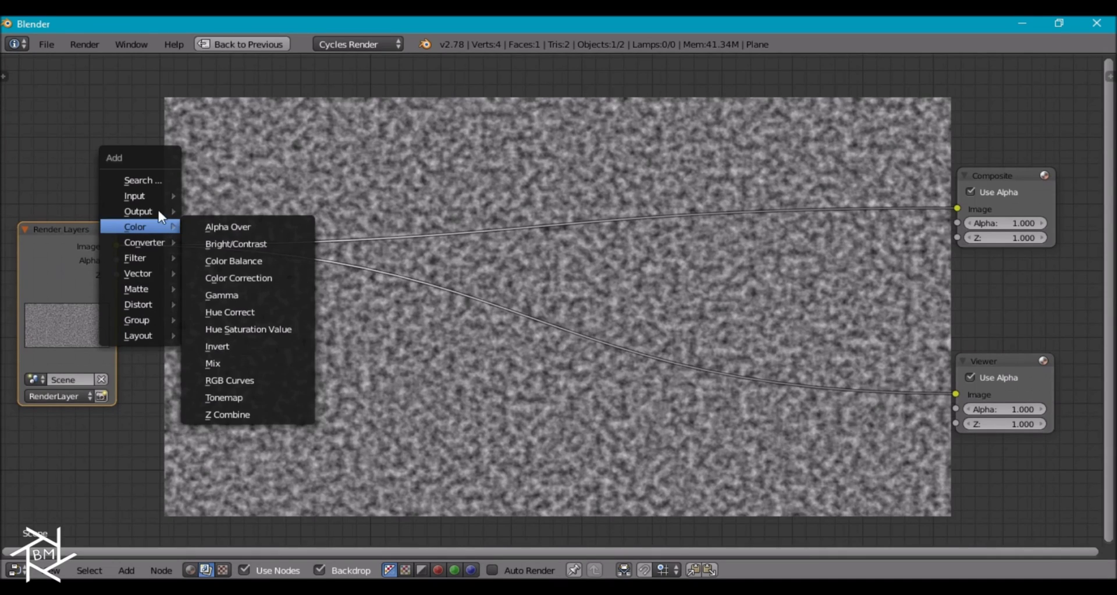
mouse_move(150, 198)
click(248, 251)
click(32, 65)
click(90, 201)
scroll(70, 233, down, 4)
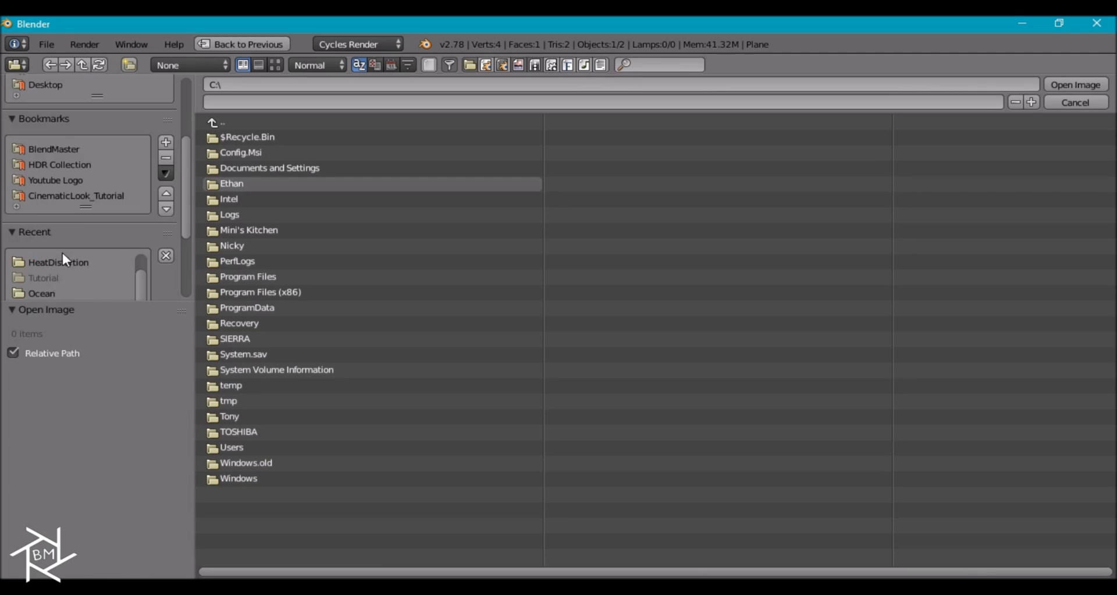
click(61, 261)
click(249, 139)
click(249, 138)
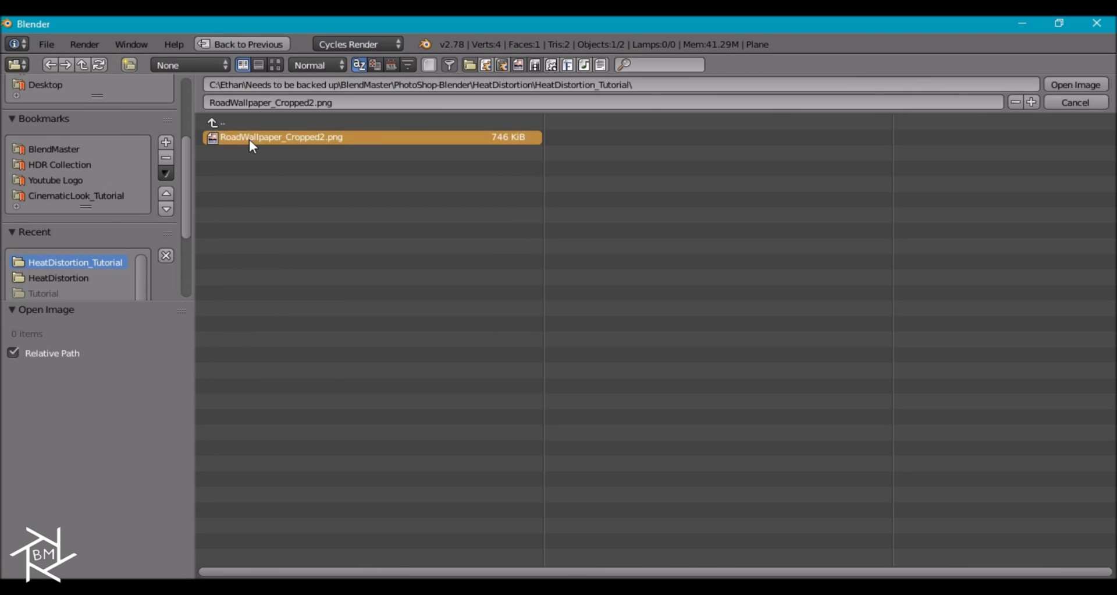
double_click(249, 139)
Place the Image node above Render Layers and show the road photo in the Viewer.
drag(94, 152, 76, 120)
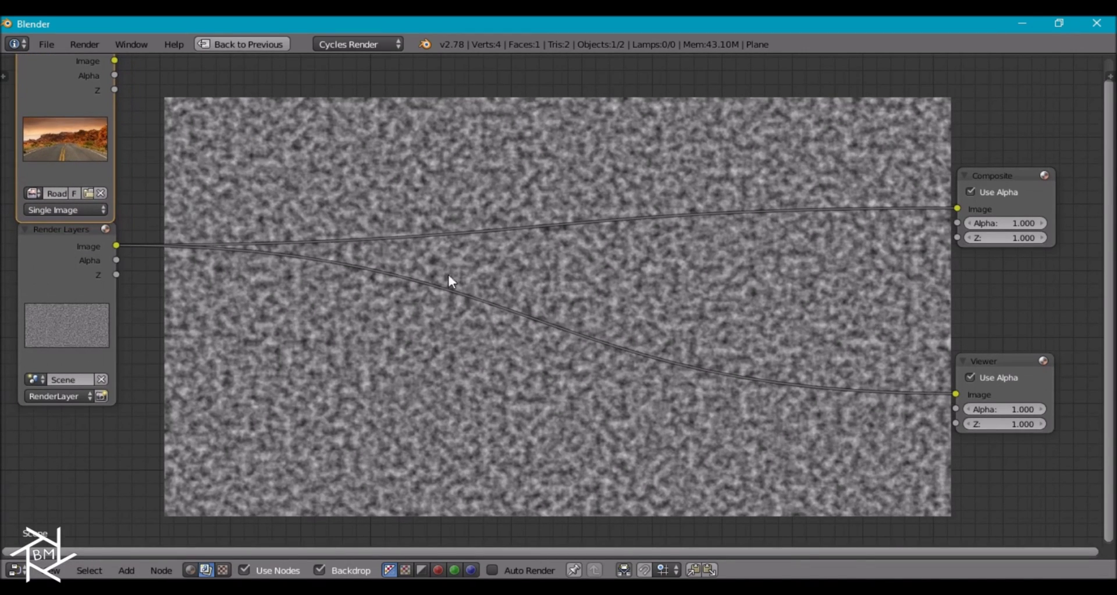
ctrl+shift+click(108, 148)
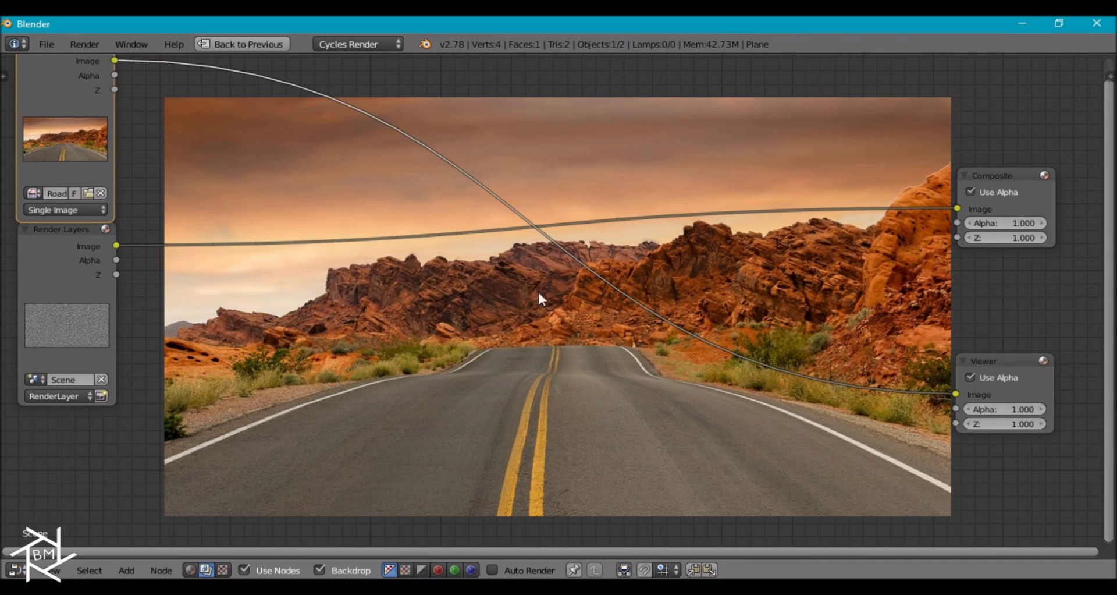
middle_drag(497, 319, 556, 372)
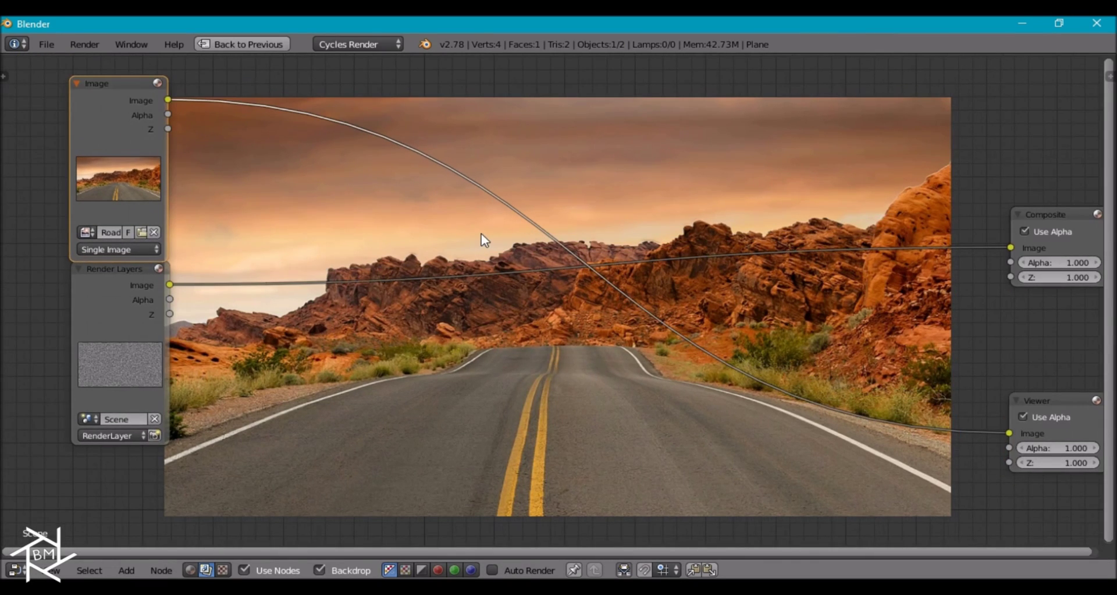
Insert a Displace node between the road photo and Viewer, using the noise render as Vector.
key(shift+a)
mouse_move(475, 268)
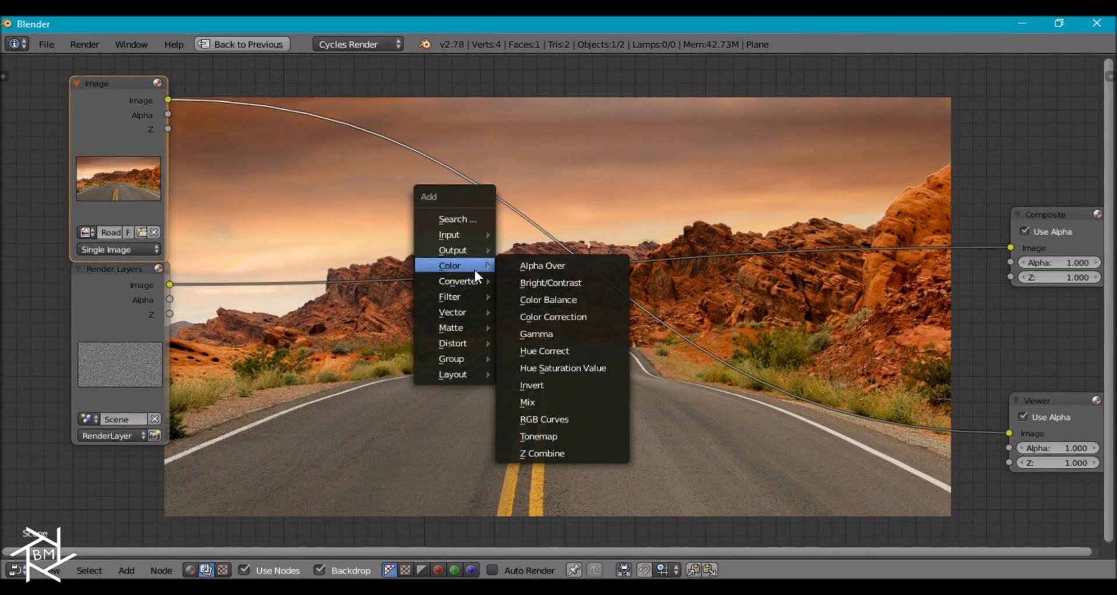
mouse_move(458, 343)
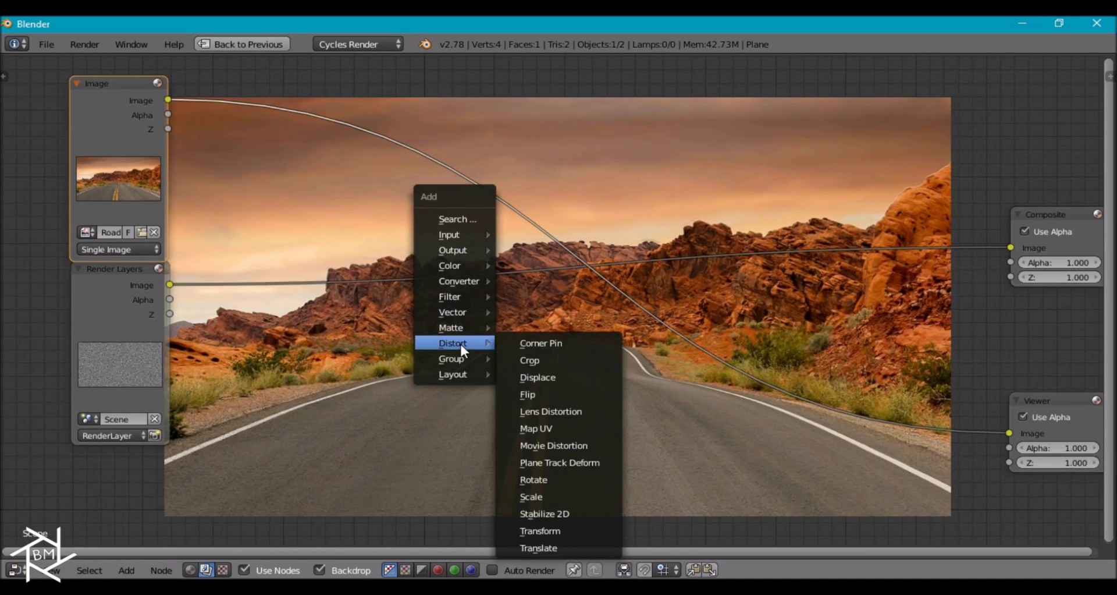
click(557, 377)
click(425, 125)
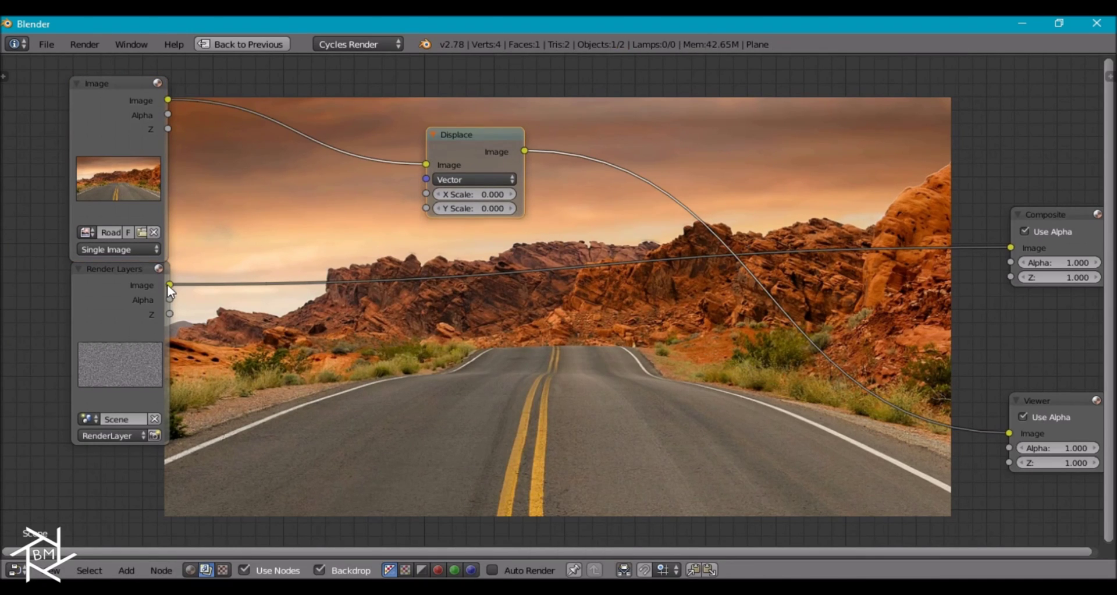
drag(170, 285, 532, 194)
Add a Value node, set to 0, driving both the X and Y Scale of Displace.
key(shift+a)
mouse_move(329, 320)
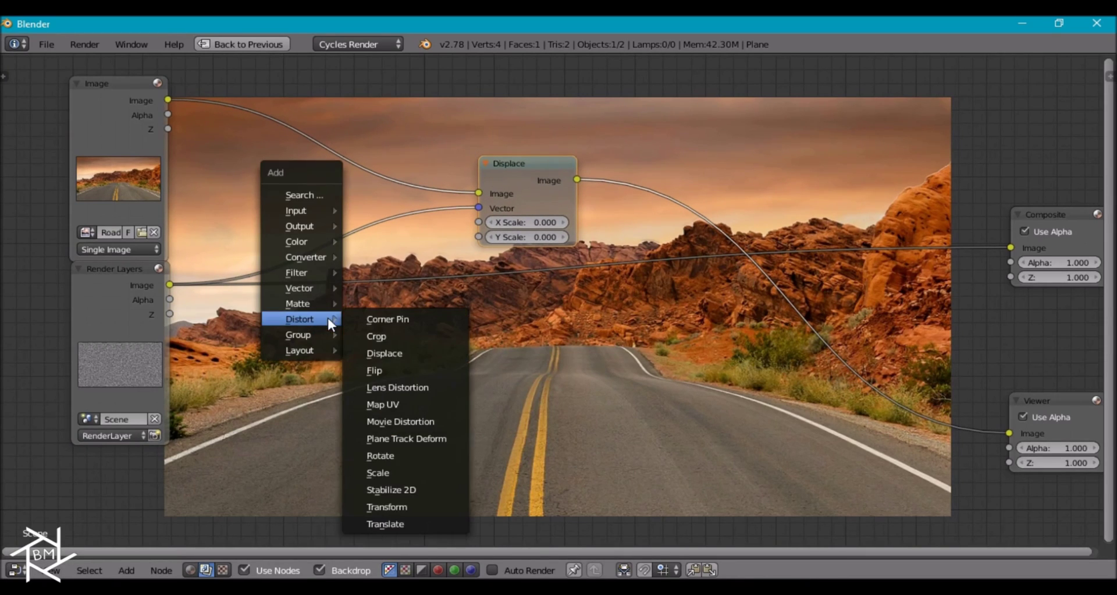
mouse_move(302, 208)
click(391, 399)
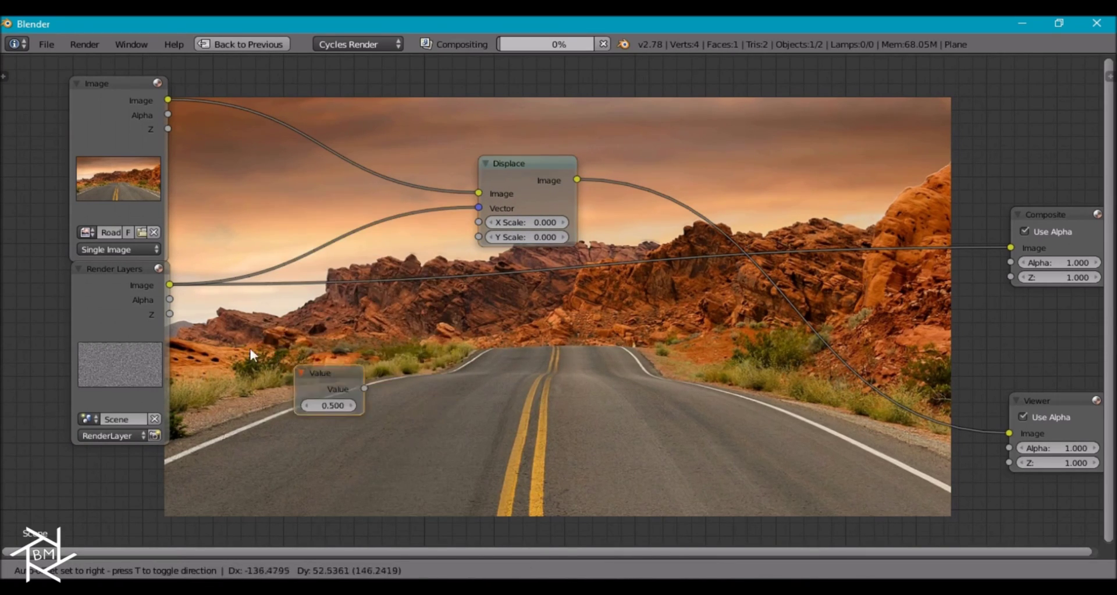
click(163, 306)
drag(273, 337, 476, 231)
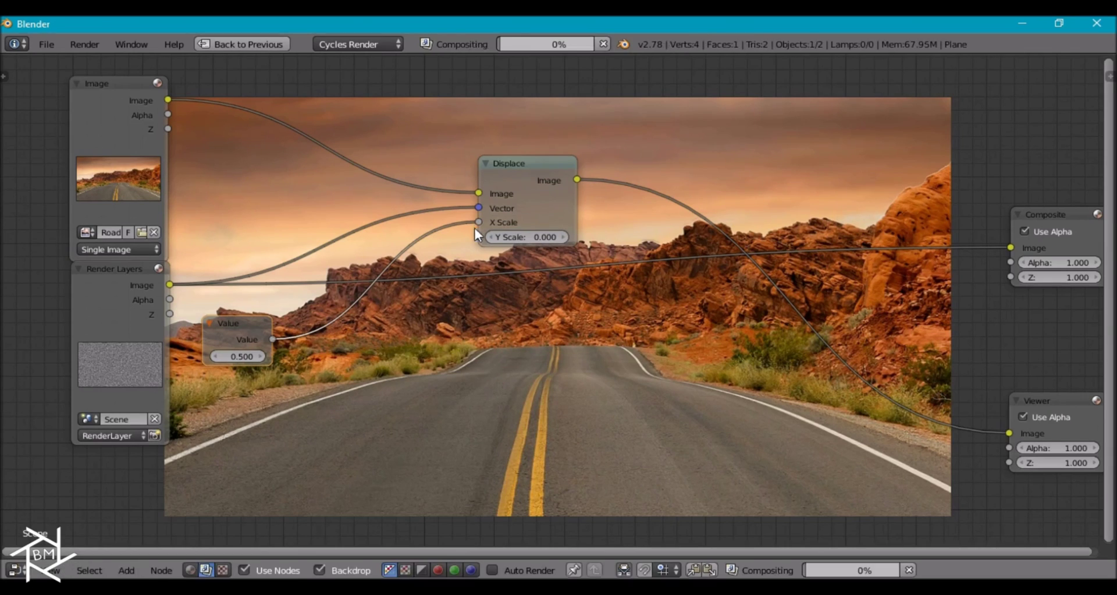
drag(273, 339, 479, 237)
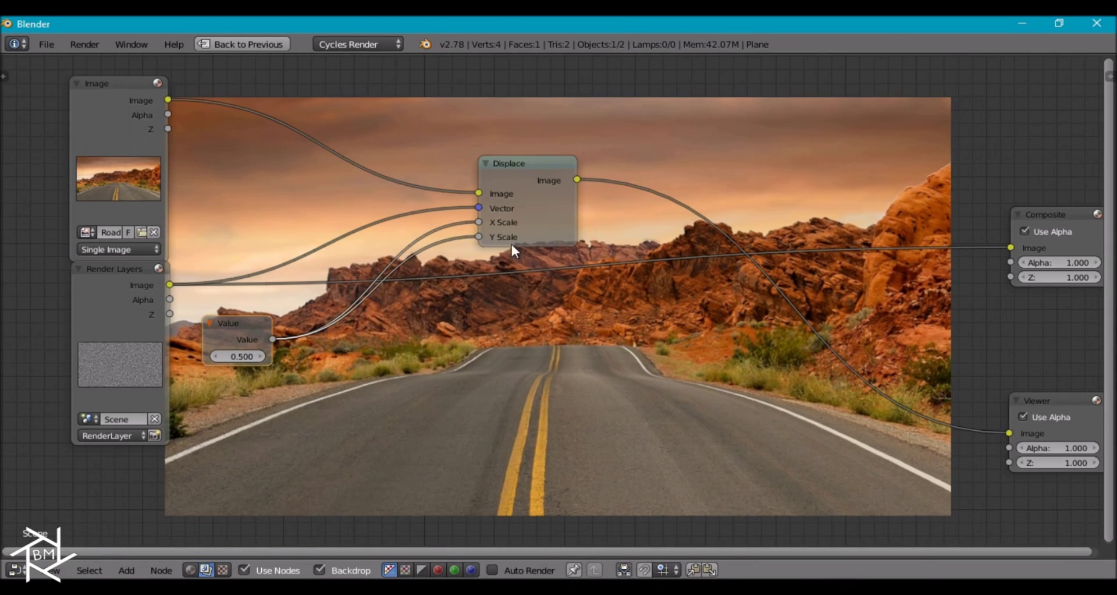
middle_drag(452, 363, 476, 327)
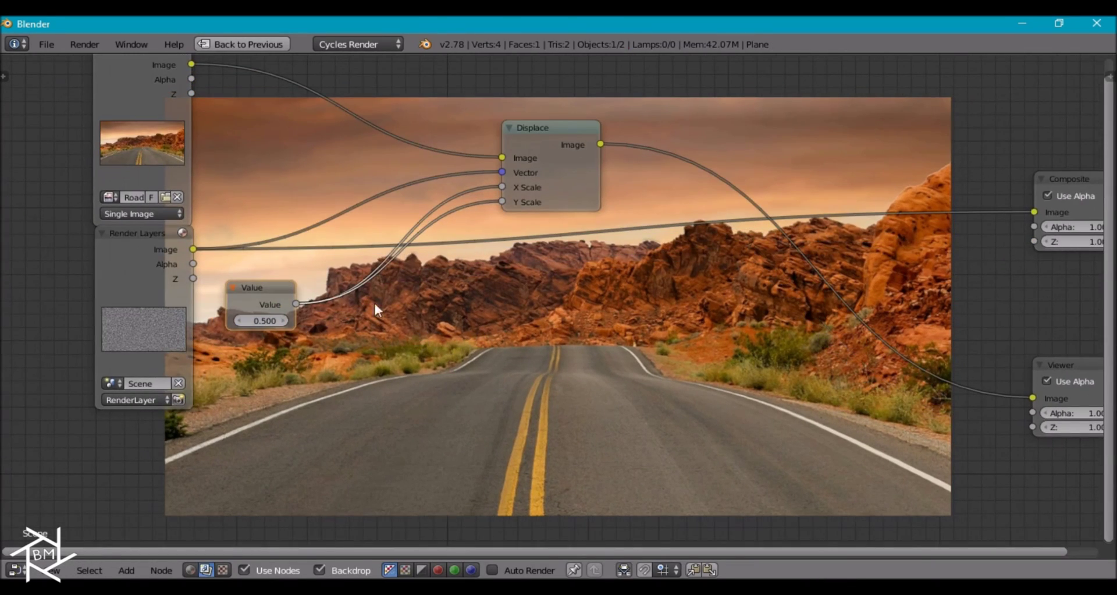
mouse_move(261, 320)
mouse_down()
mouse_move(289, 320)
mouse_move(263, 318)
mouse_up()
scroll(416, 419, up, 1)
Enter 5 in the Value node and inspect the wavy road photo in the backdrop.
ctrl+scroll(357, 319, left, 3)
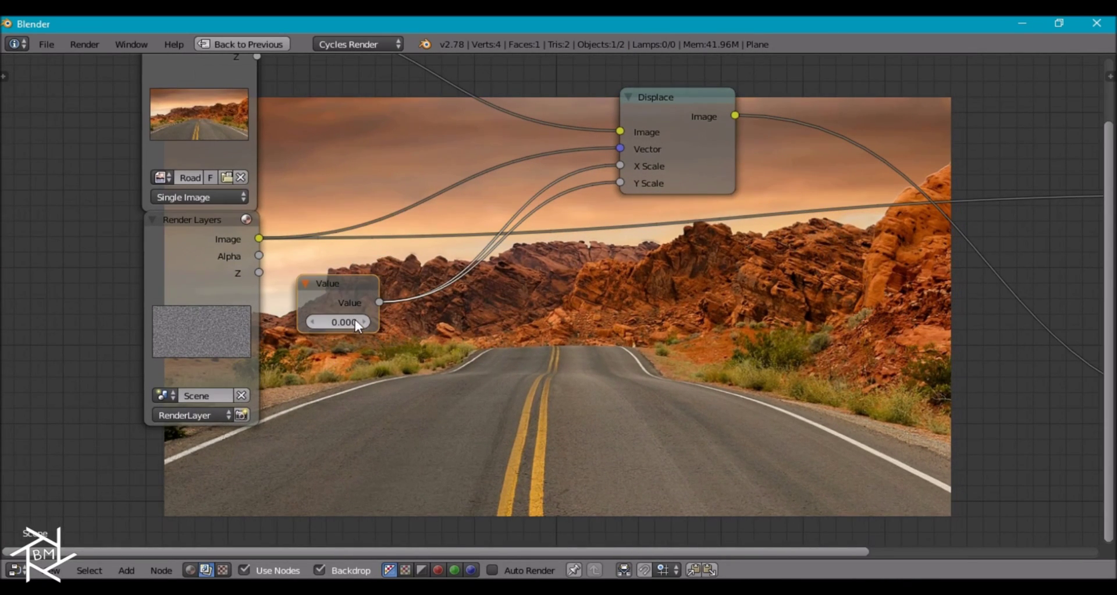
click(363, 321)
click(363, 322)
click(364, 322)
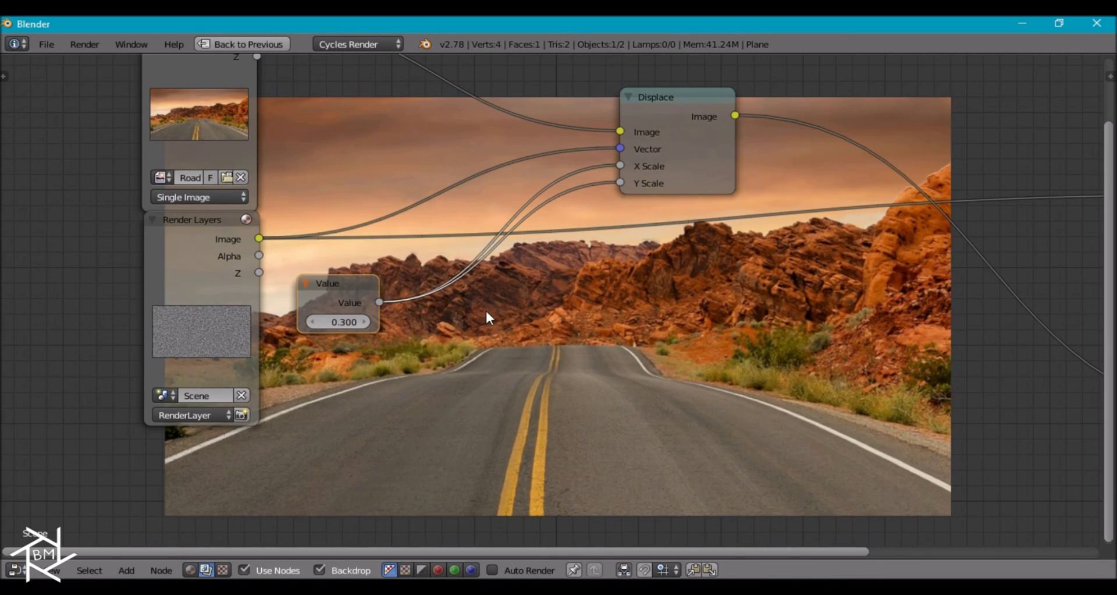
click(365, 320)
click(329, 320)
text(0.5)
key(BackSpace)
key(BackSpace)
key(BackSpace)
text(5)
key(Return)
scroll(547, 296, up, 1)
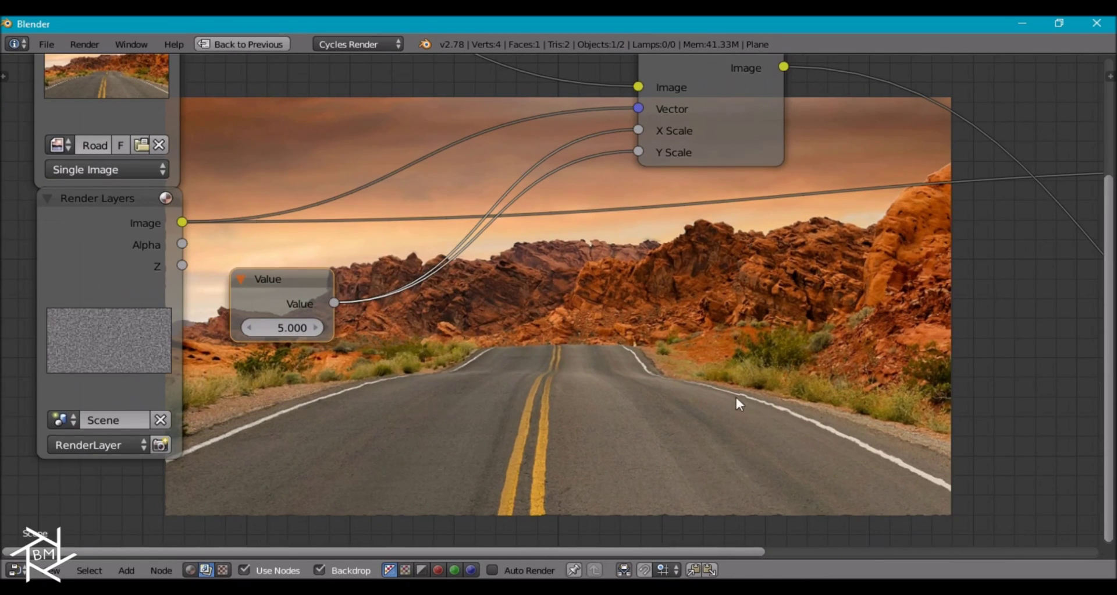
scroll(640, 442, down, 2)
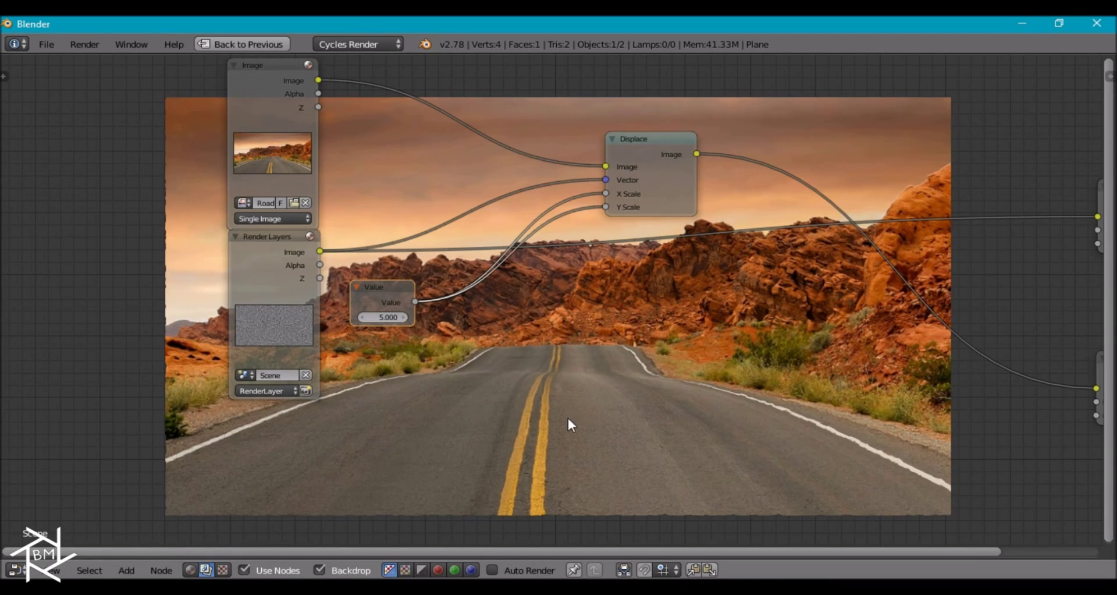
middle_drag(569, 424, 485, 426)
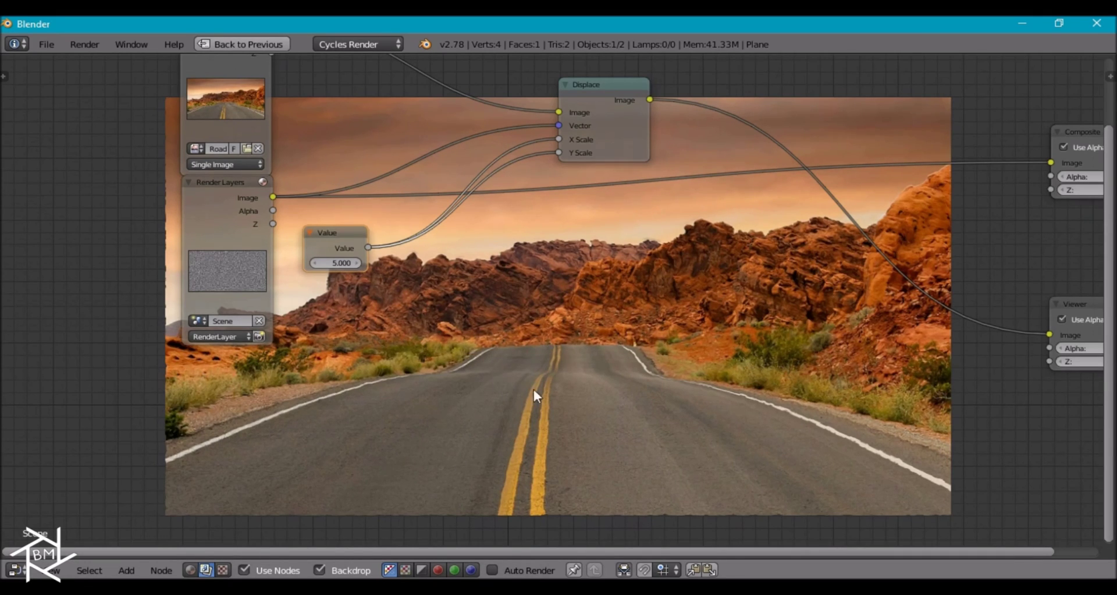
Add a Box Mask node left of the tree and set its Y to 0.000.
middle_drag(472, 386, 488, 322)
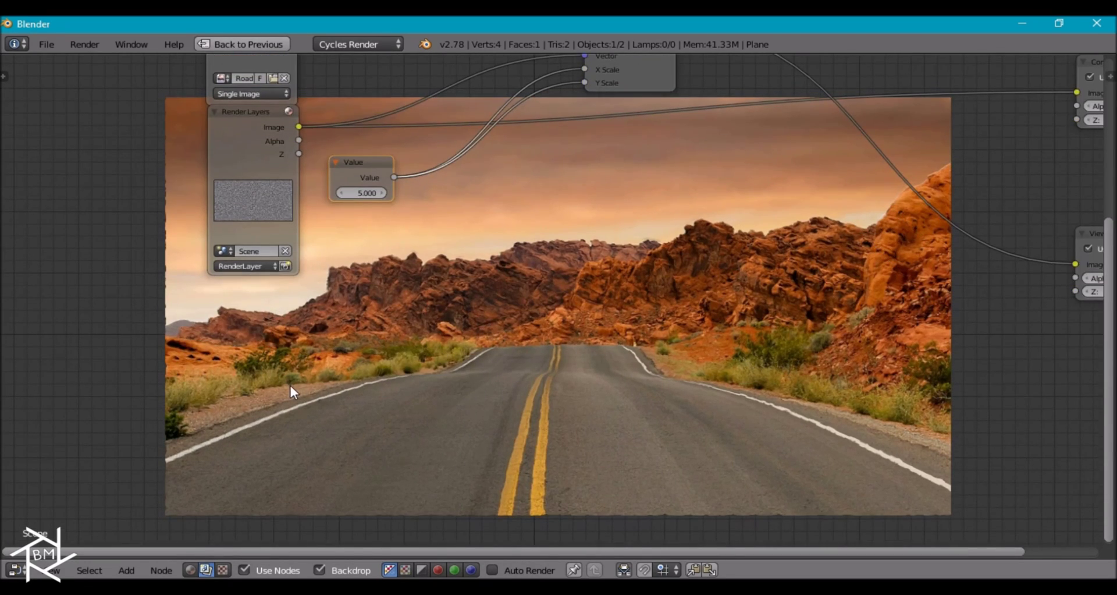
key(shift+a)
mouse_move(288, 386)
mouse_move(271, 481)
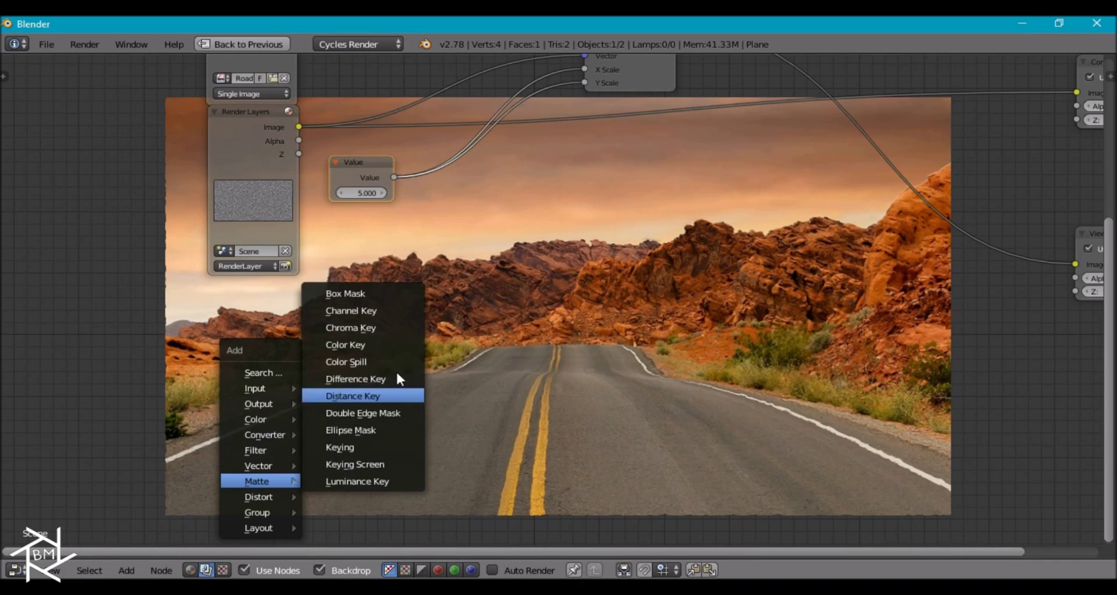
click(359, 298)
click(198, 348)
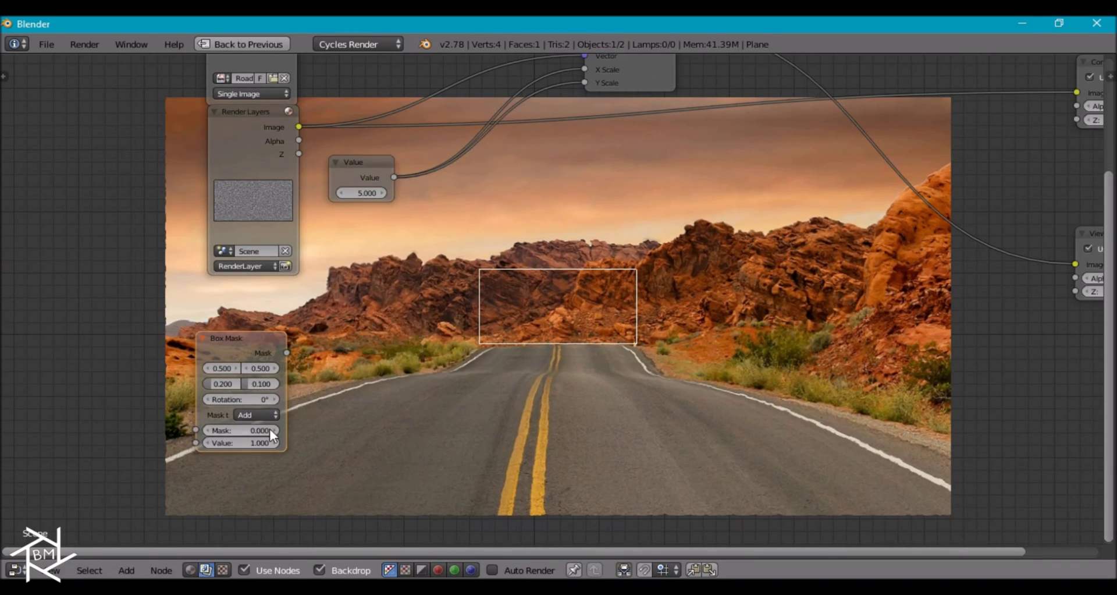
click(254, 367)
text(0)
key(Return)
Set the Box Mask width to 2.000 and height to 0.400.
click(219, 383)
text(2)
key(Return)
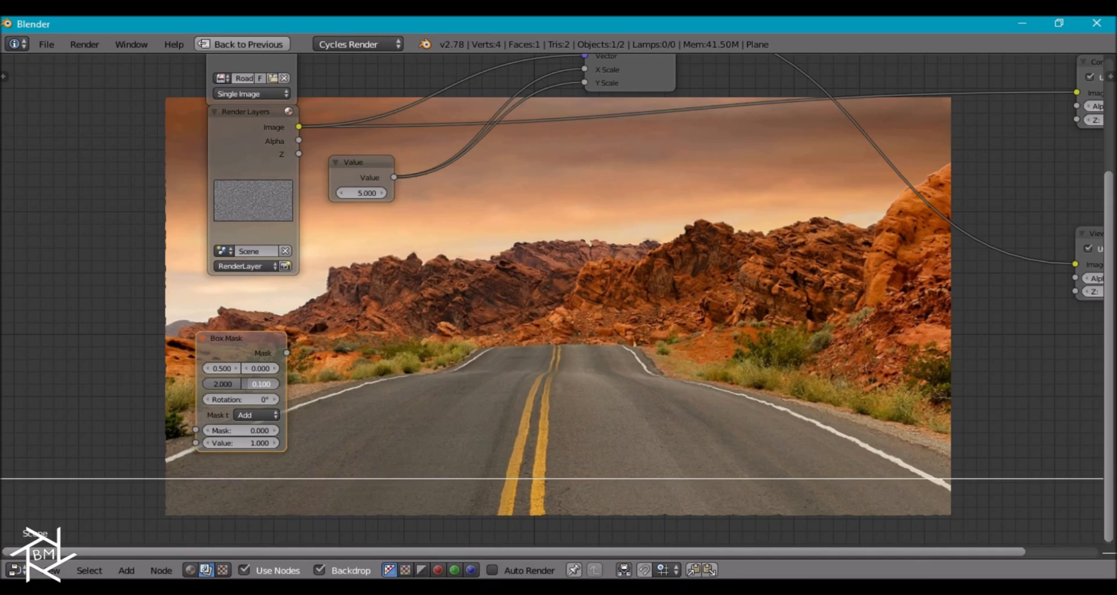
mouse_move(253, 383)
mouse_down()
mouse_move(273, 383)
mouse_move(253, 382)
mouse_up()
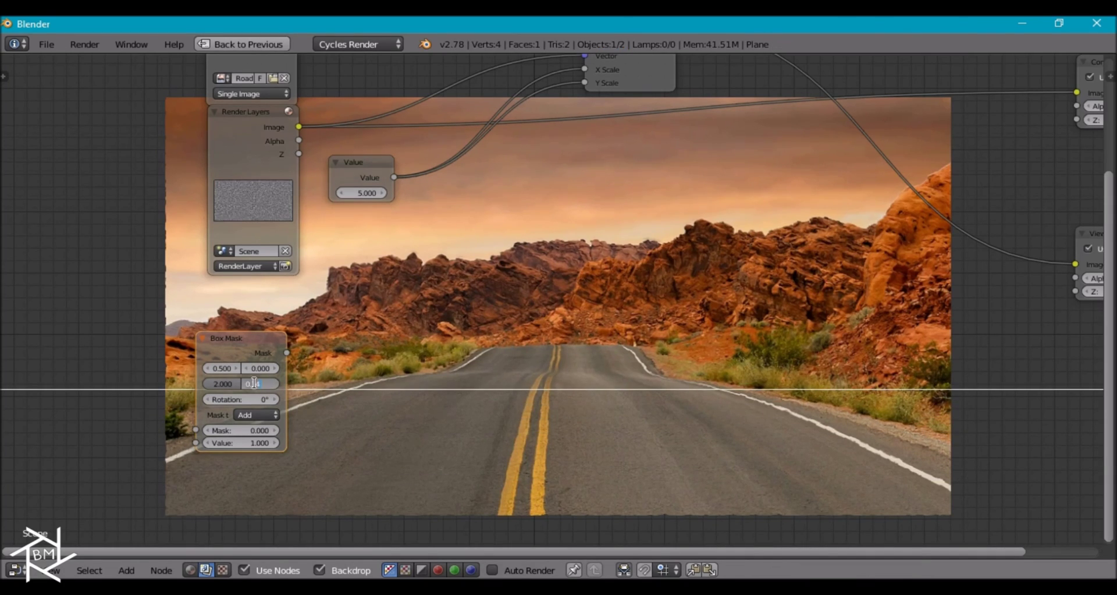
drag(255, 382, 256, 383)
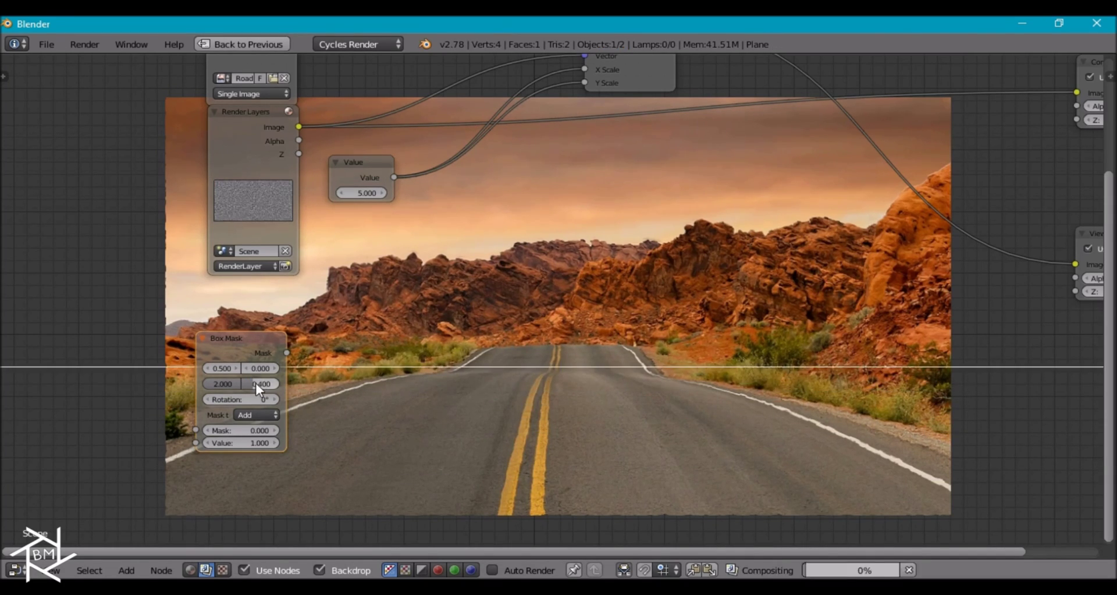
Add a Blur node fed by the Box Mask, using Fast Gaussian with Y set to 50.
key(shift+a)
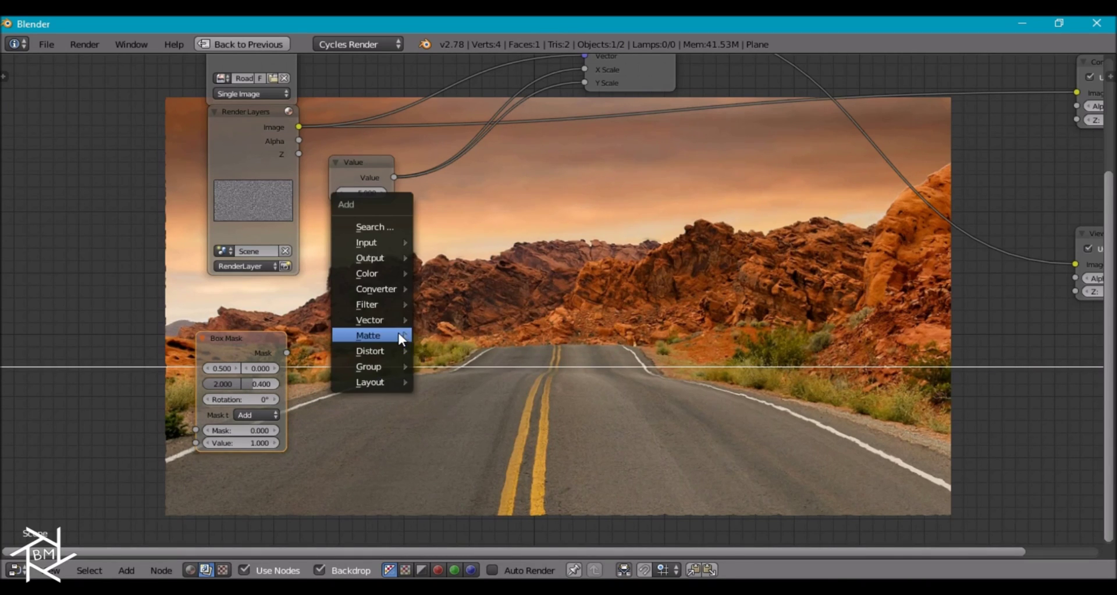
mouse_move(382, 301)
click(441, 321)
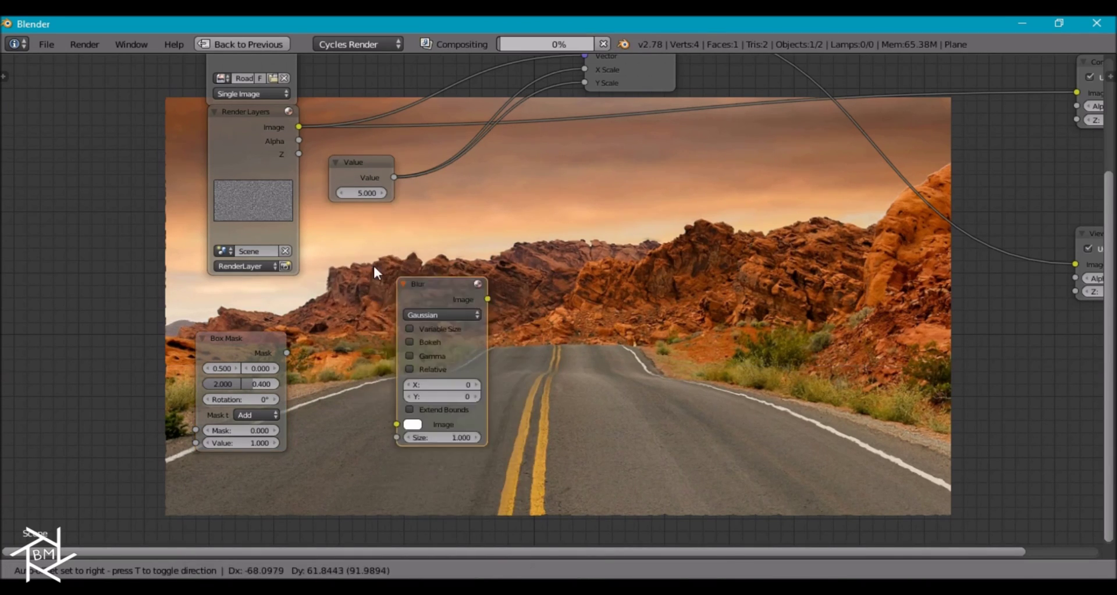
drag(287, 353, 355, 407)
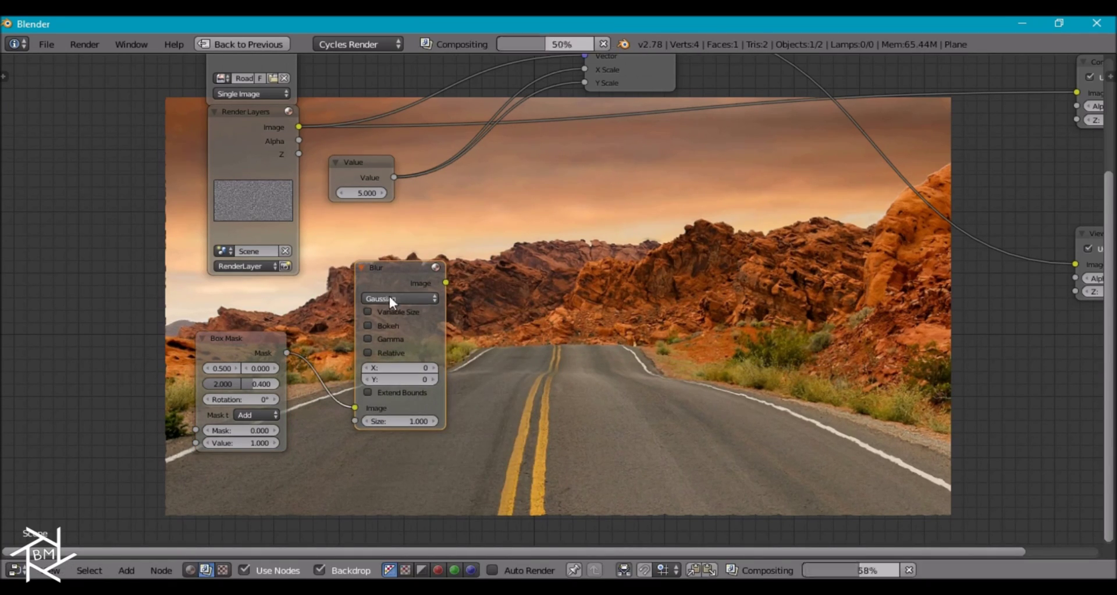
click(389, 297)
click(391, 215)
click(399, 339)
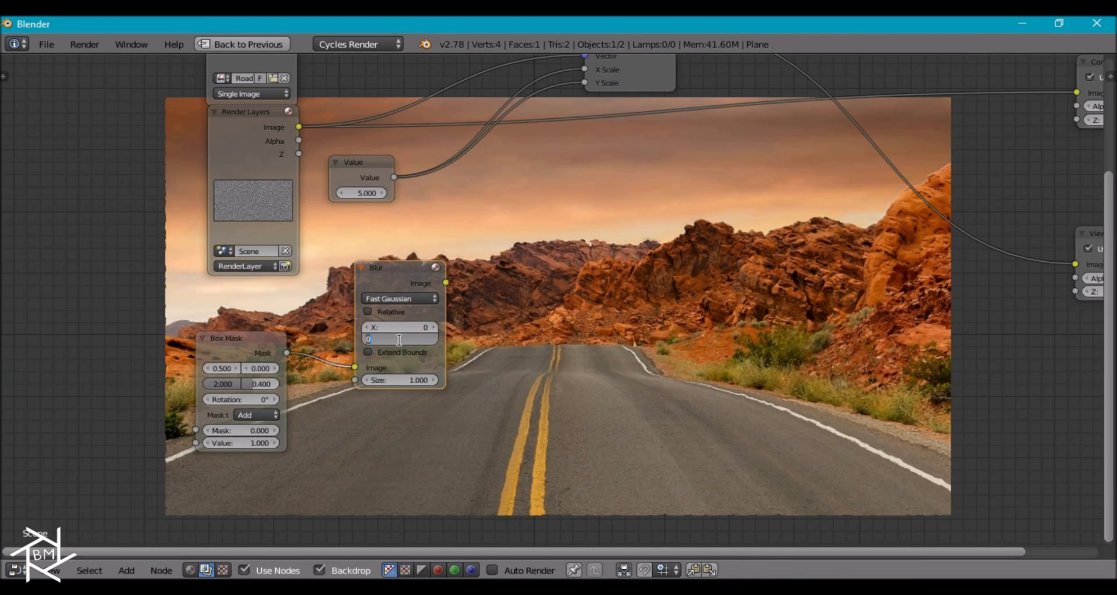
key(Return)
key(shift+a)
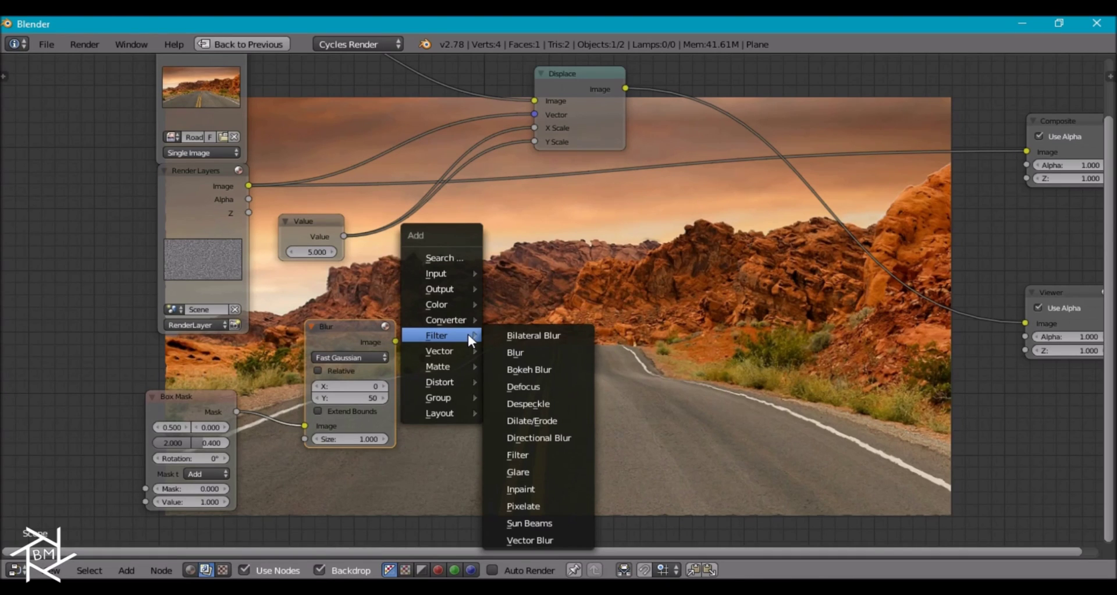
Add a Mix node with the blurred mask as Fac, the noise render first, and black second.
mouse_move(452, 304)
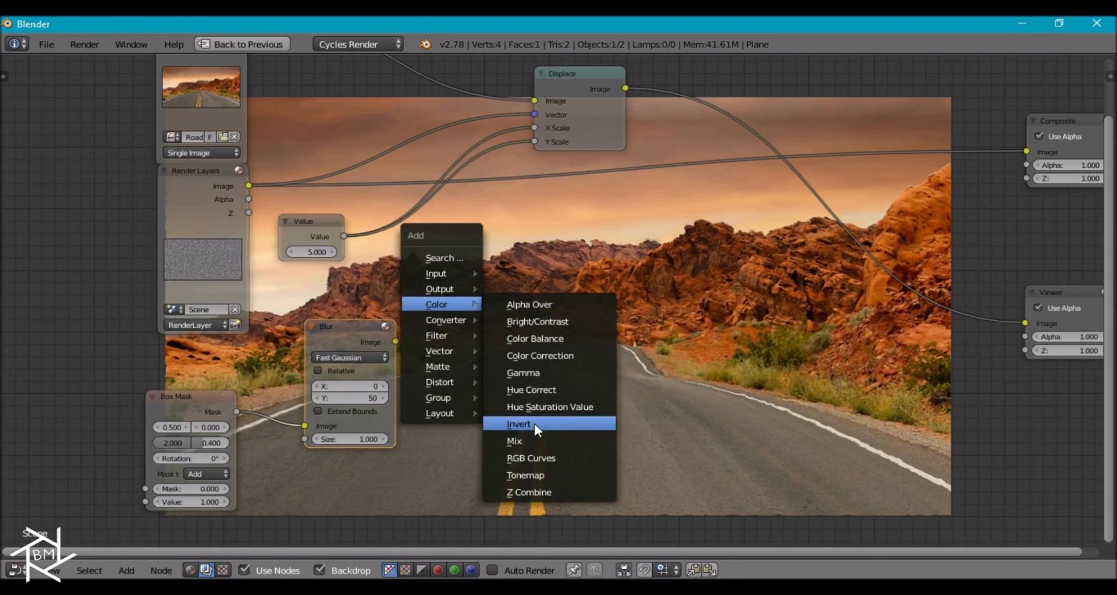
click(539, 441)
click(449, 234)
drag(396, 342, 449, 307)
middle_drag(375, 126, 371, 187)
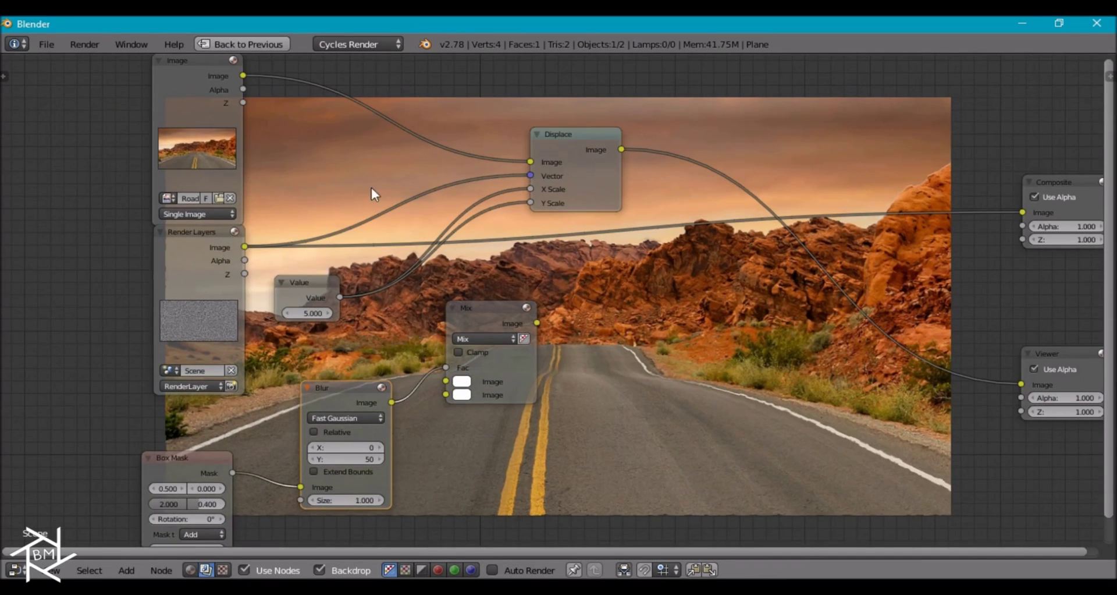
drag(244, 247, 446, 381)
click(463, 393)
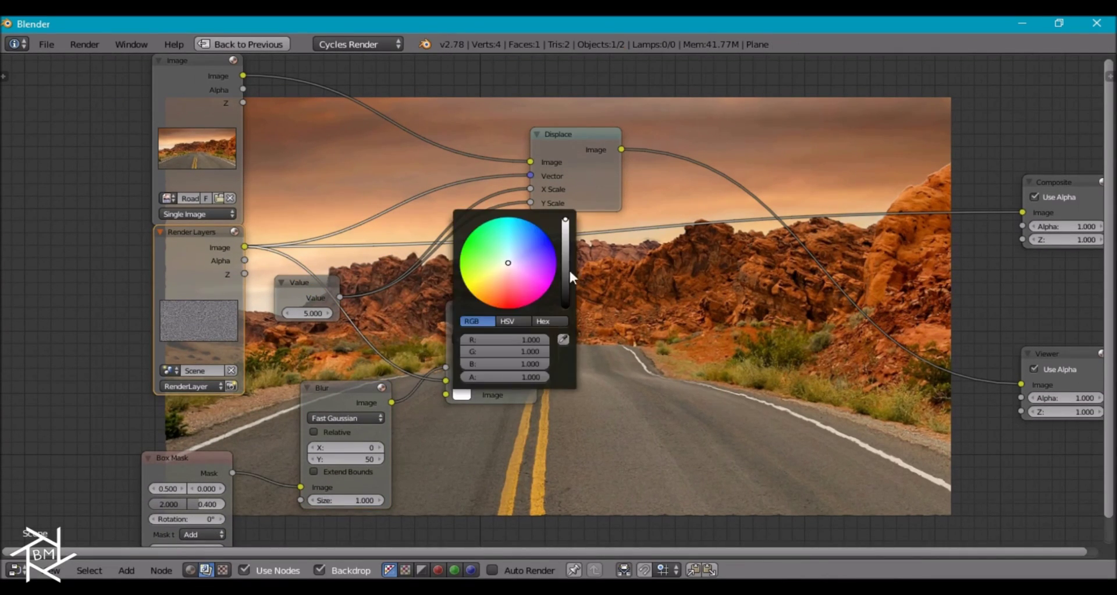
drag(569, 267, 566, 307)
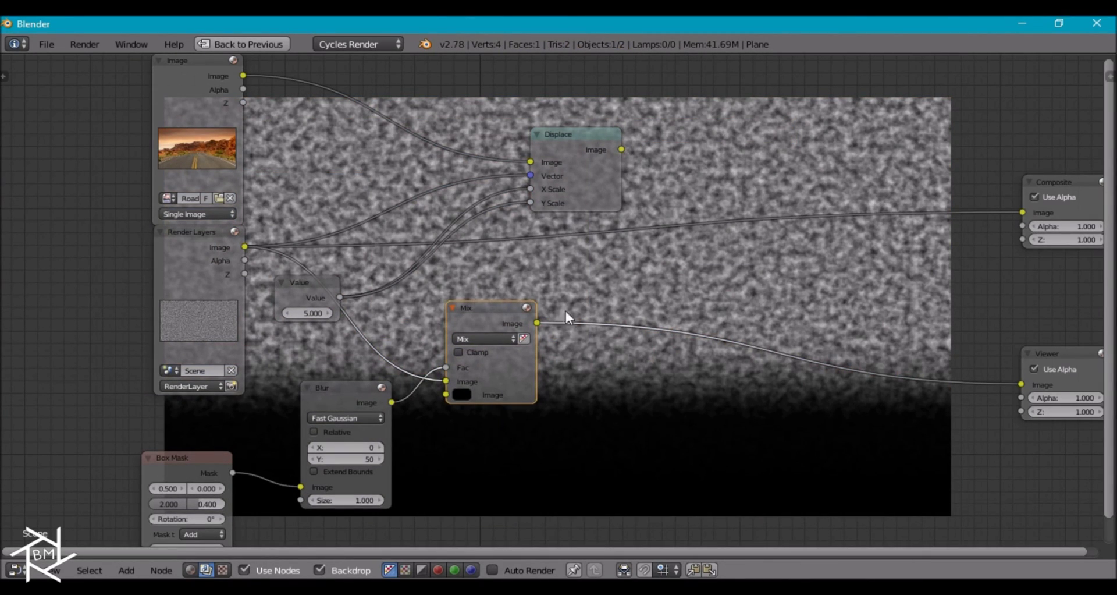
Feed the Mix result into the Displace Vector and preview Displace in the Viewer.
drag(497, 317, 530, 175)
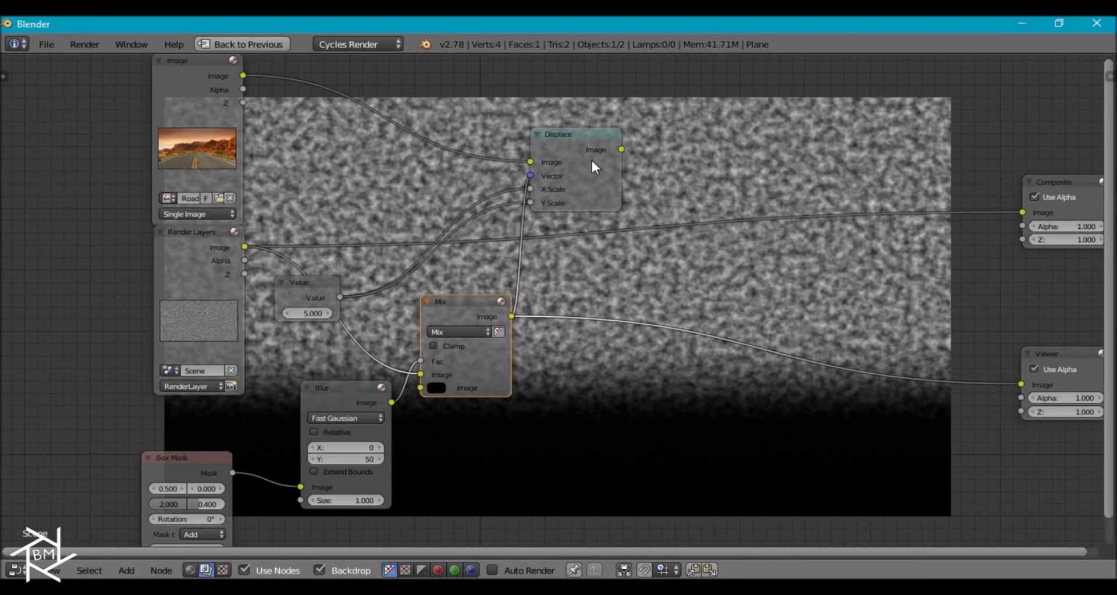
ctrl+shift+click(591, 158)
drag(587, 184, 638, 229)
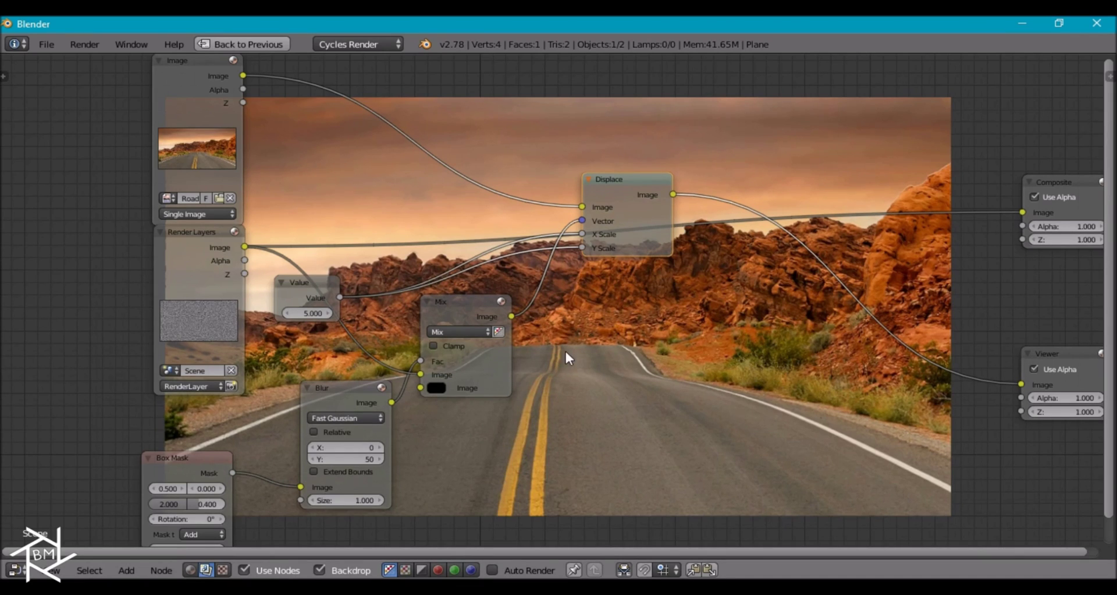
drag(244, 248, 587, 218)
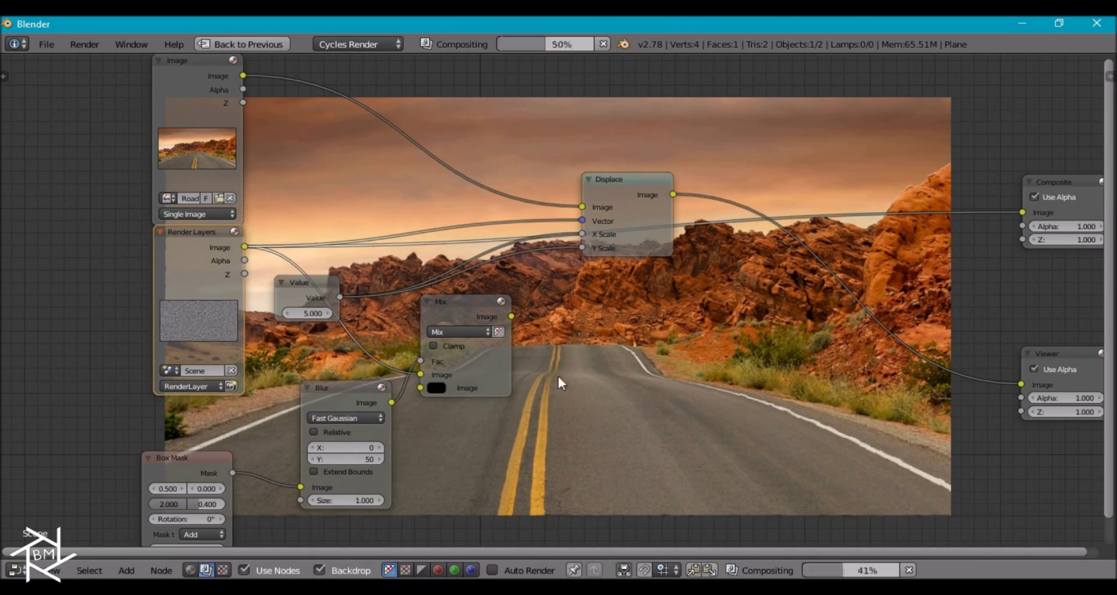
drag(511, 316, 580, 220)
Link the Displace image to Composite and render the full 120-frame animation.
middle_drag(599, 274, 511, 274)
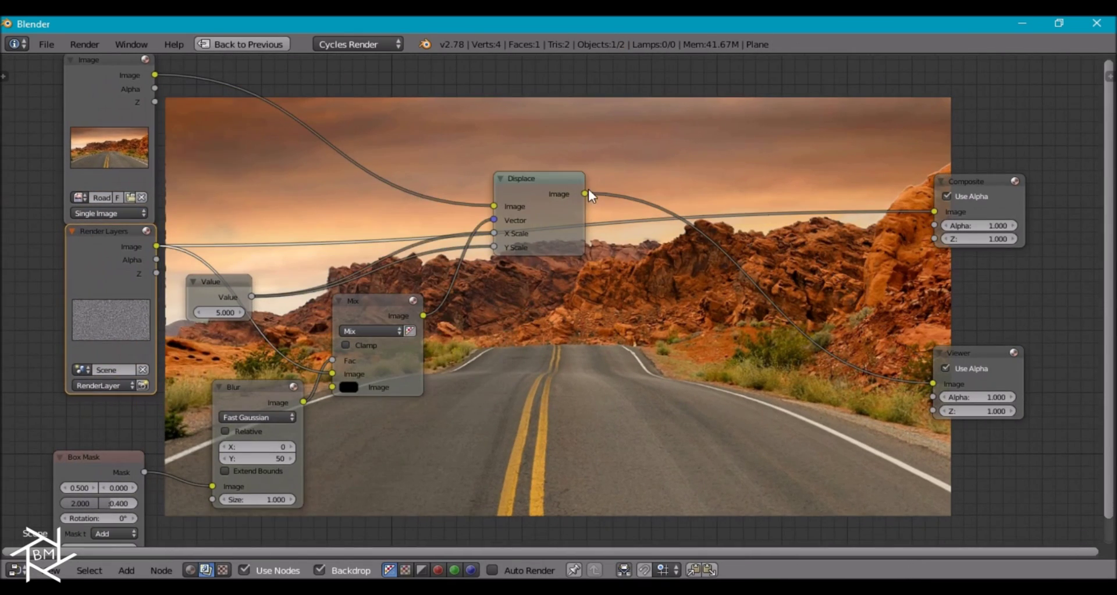
drag(585, 193, 935, 211)
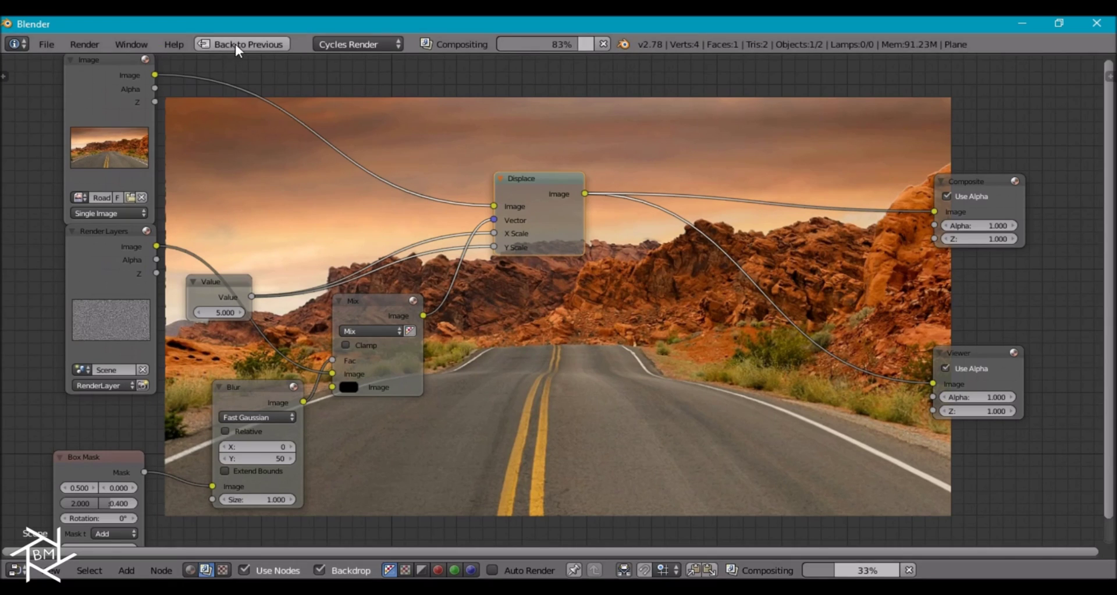
key(ctrl+Down)
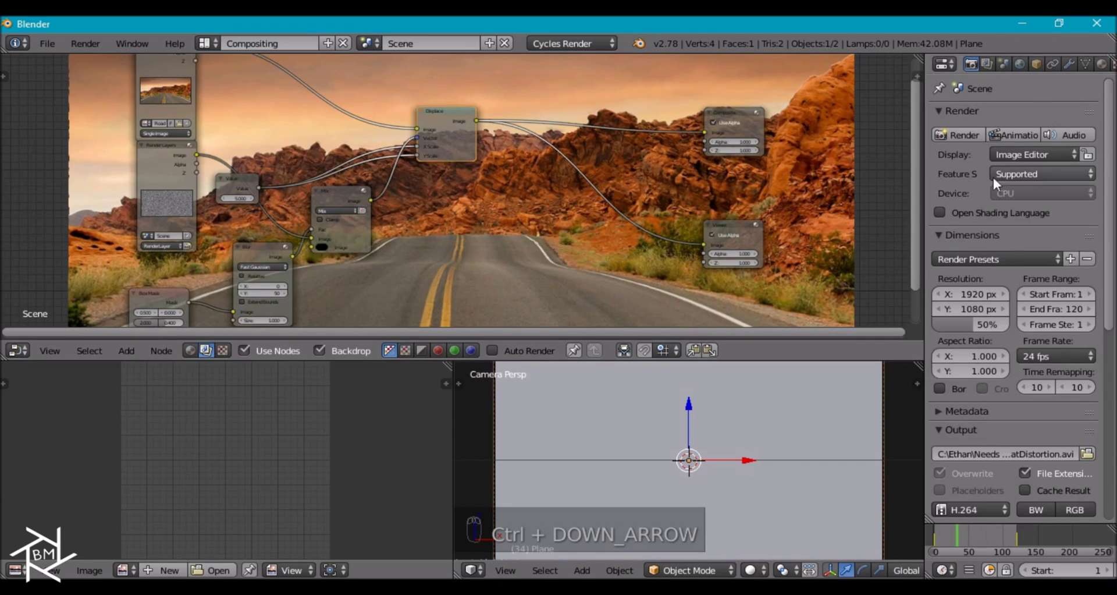
click(1014, 134)
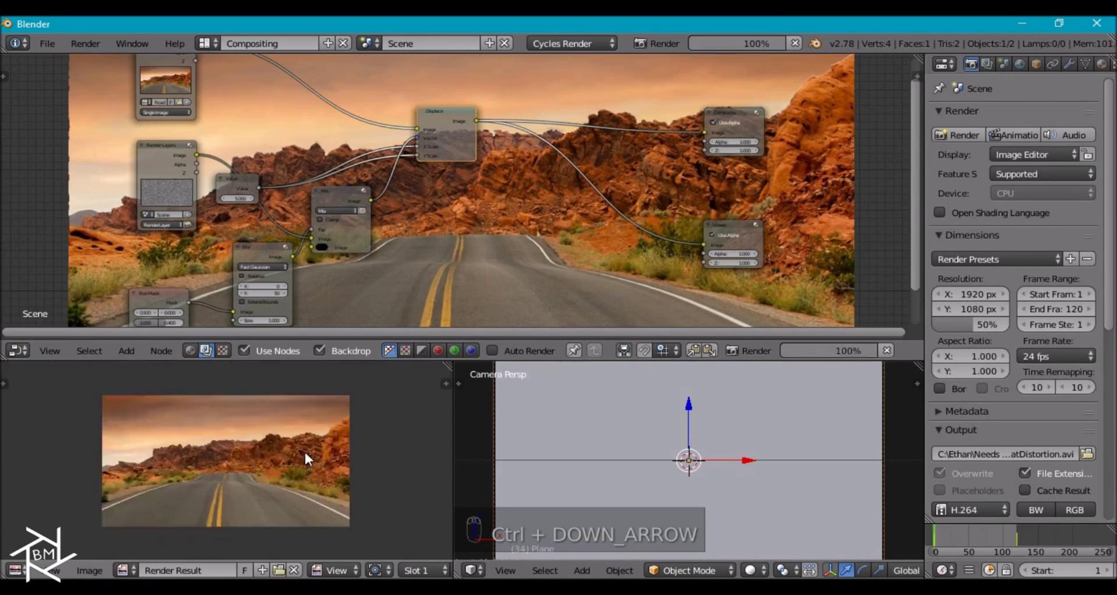
key(ctrl+Up)
scroll(373, 389, up, 5)
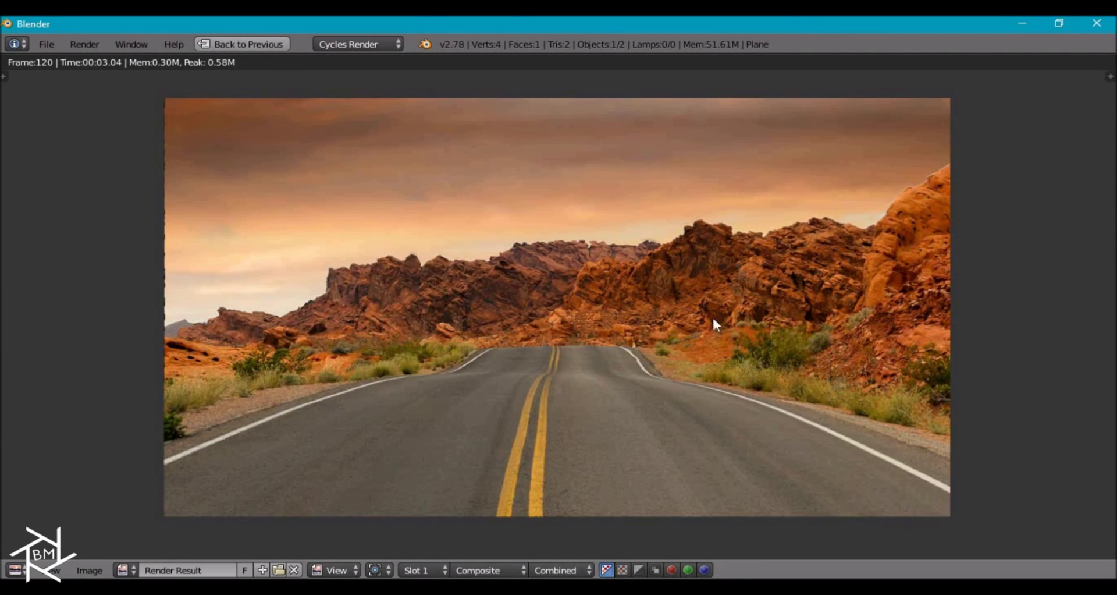
Play the rendered HeatDistortion.avi animation from the Render menu in a maximized player window.
click(87, 44)
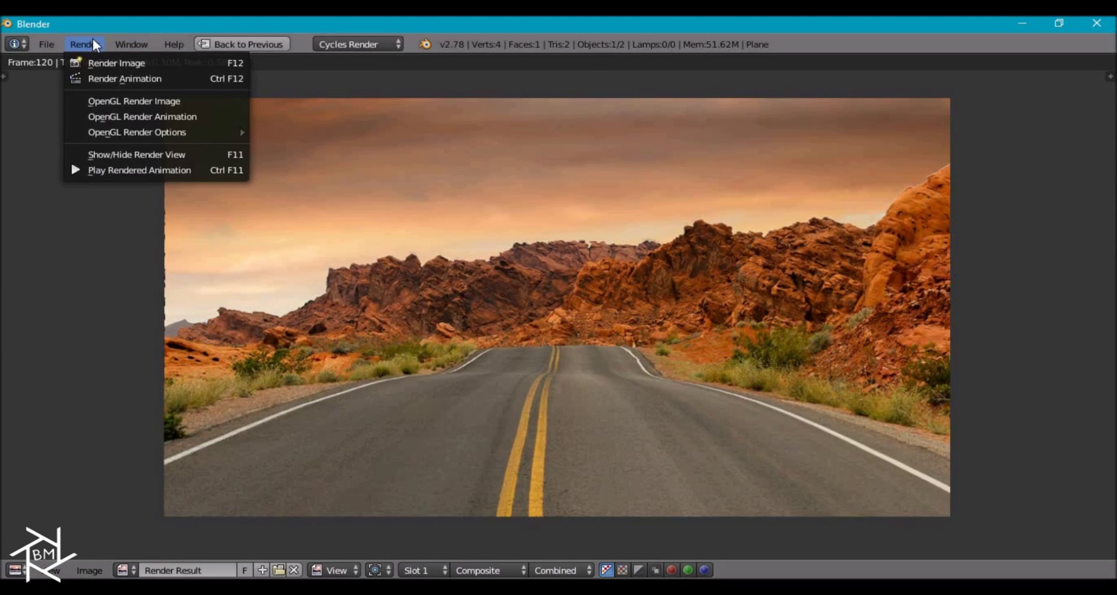
click(123, 166)
click(736, 139)
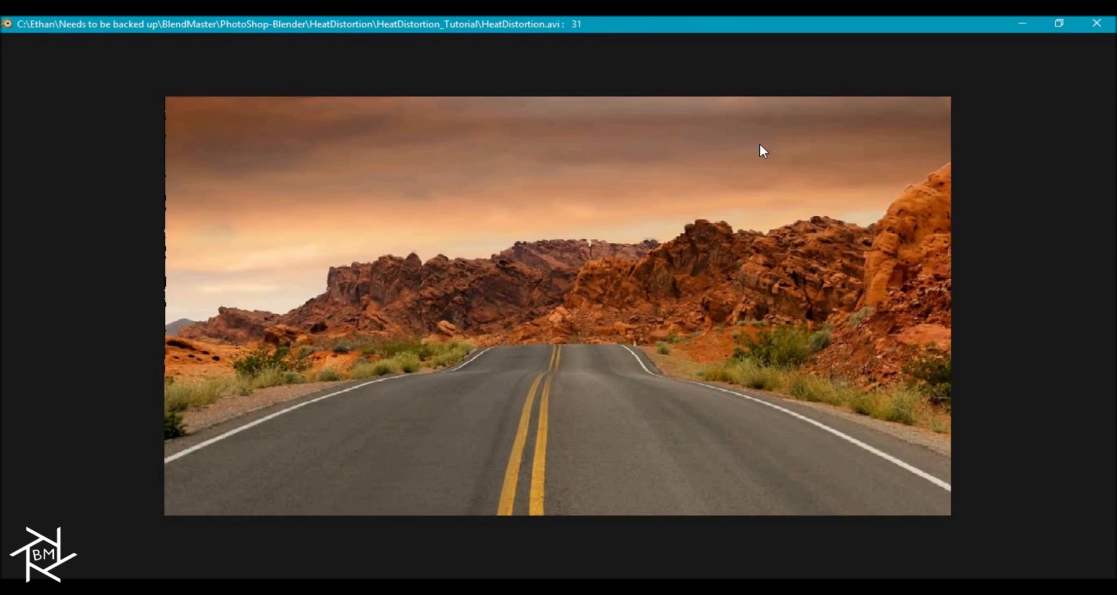